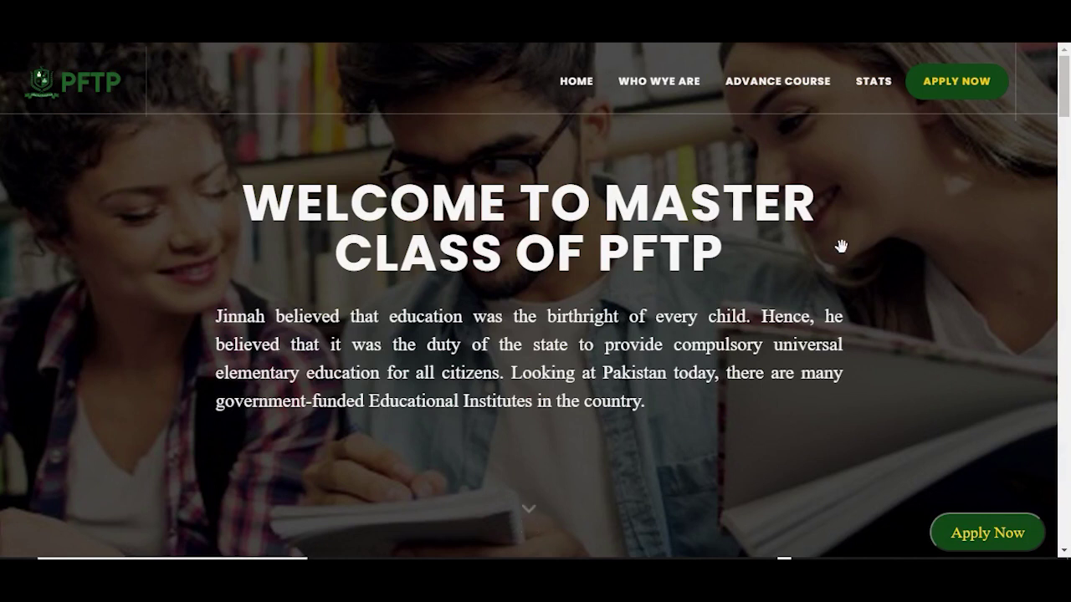
Step: Scroll down the PFTP home page and go to the APPLY NOW sign-up page
scroll(490, 263, "down", 1)
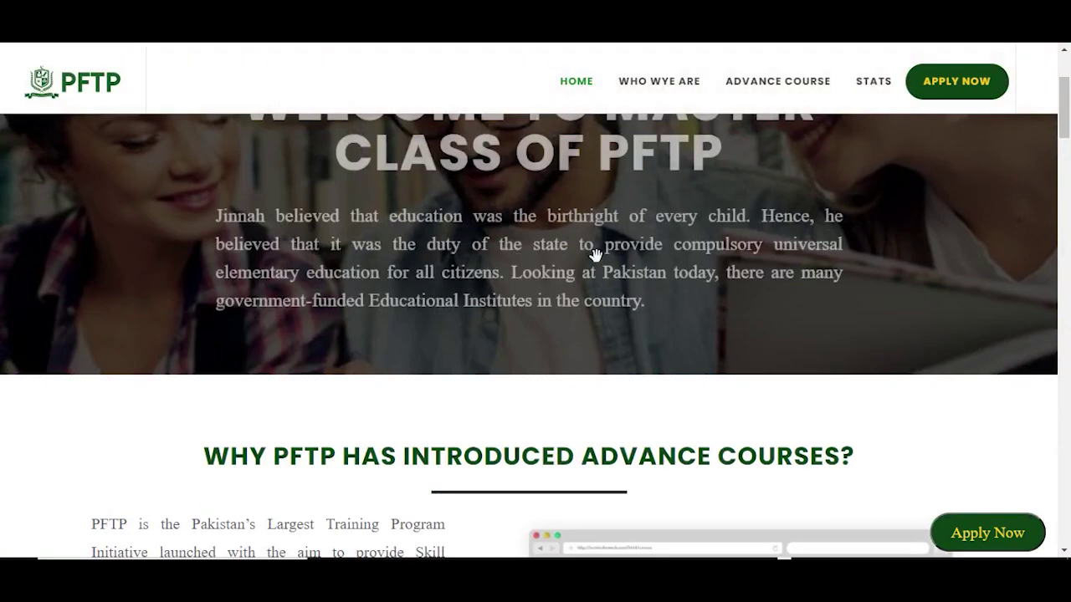
scroll(590, 256, "down", 2)
left_click(951, 79)
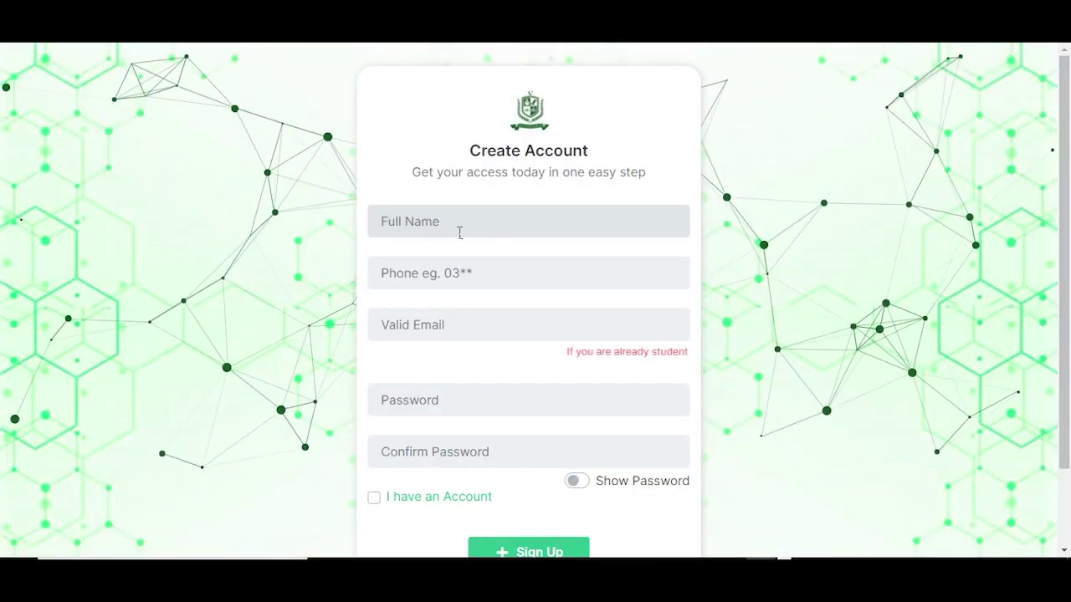
Step: Enter the student's full name, phone number and e-mail address, fixing the mistyped domain
type("Ol")
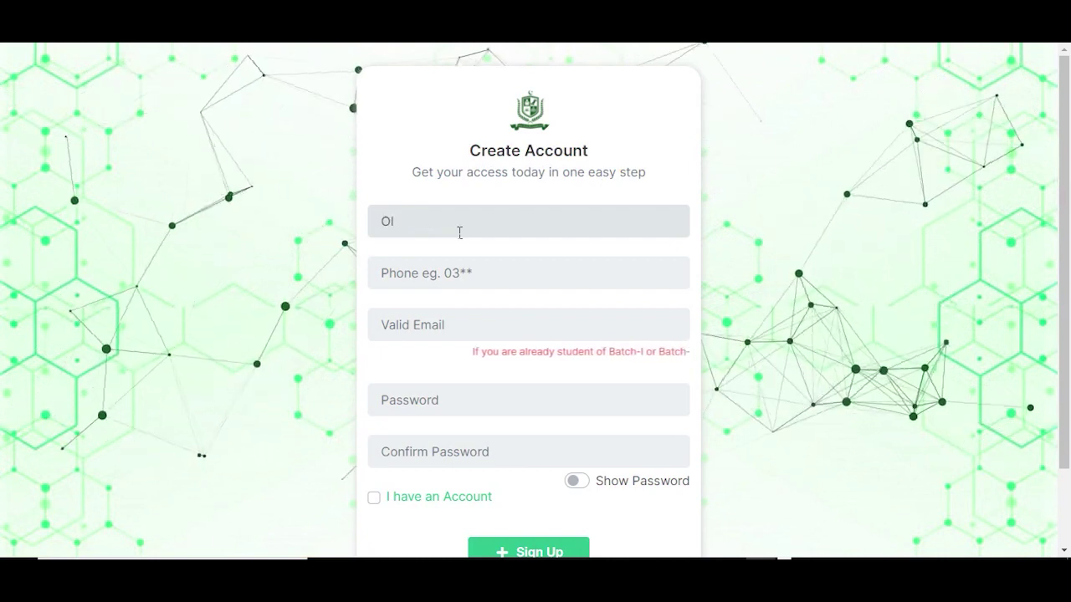
type("d Student")
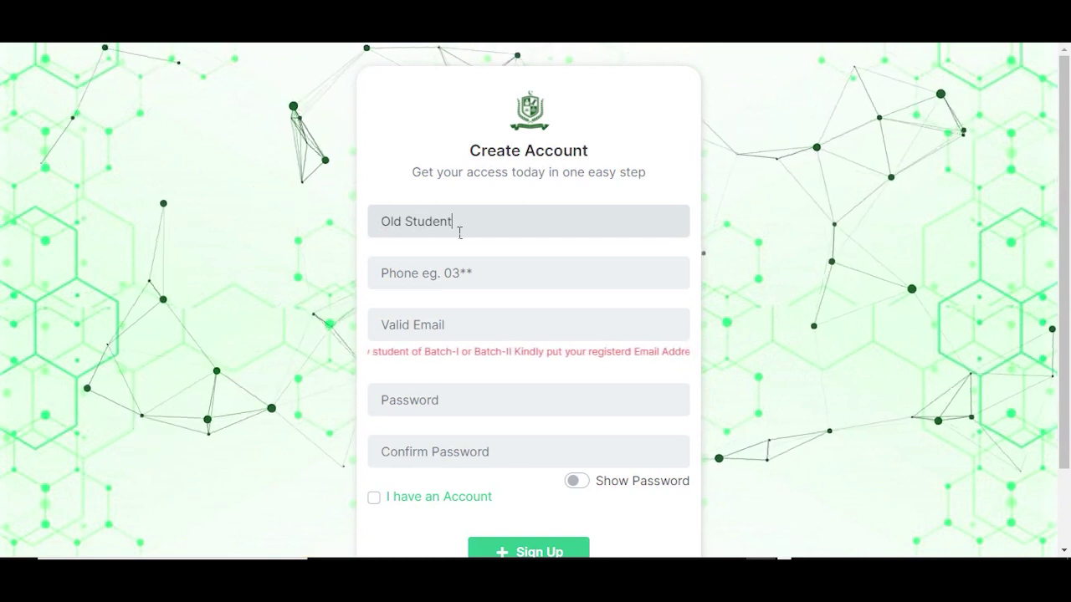
left_click(458, 269)
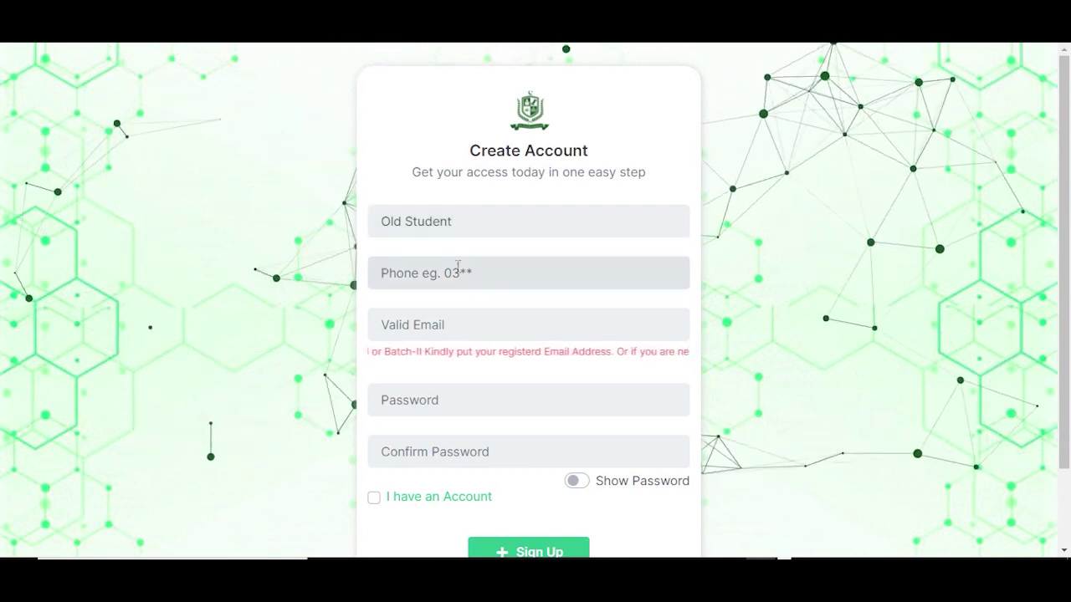
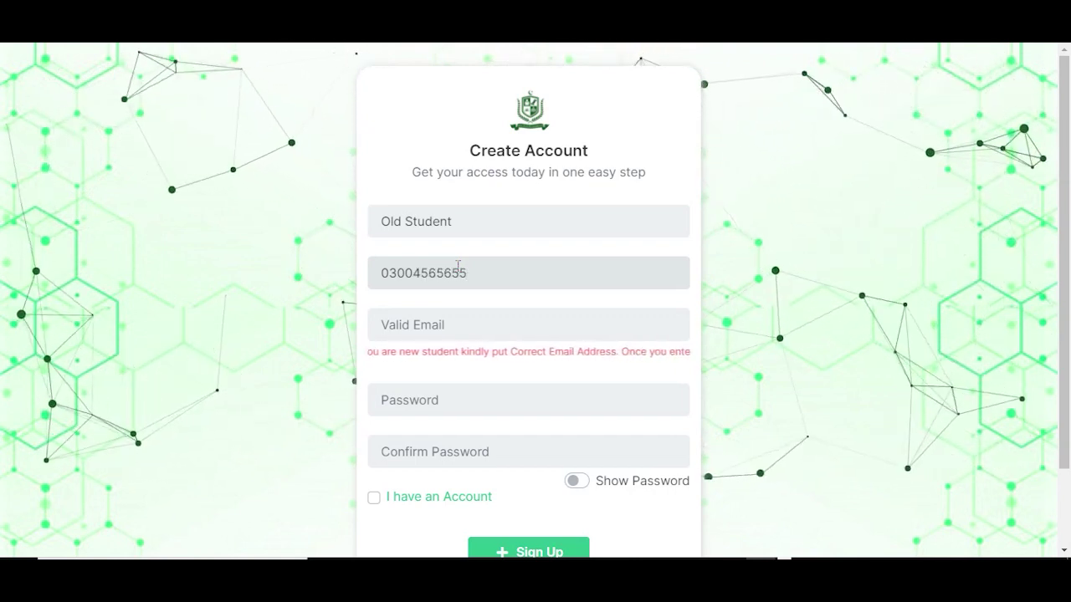
left_click(447, 323)
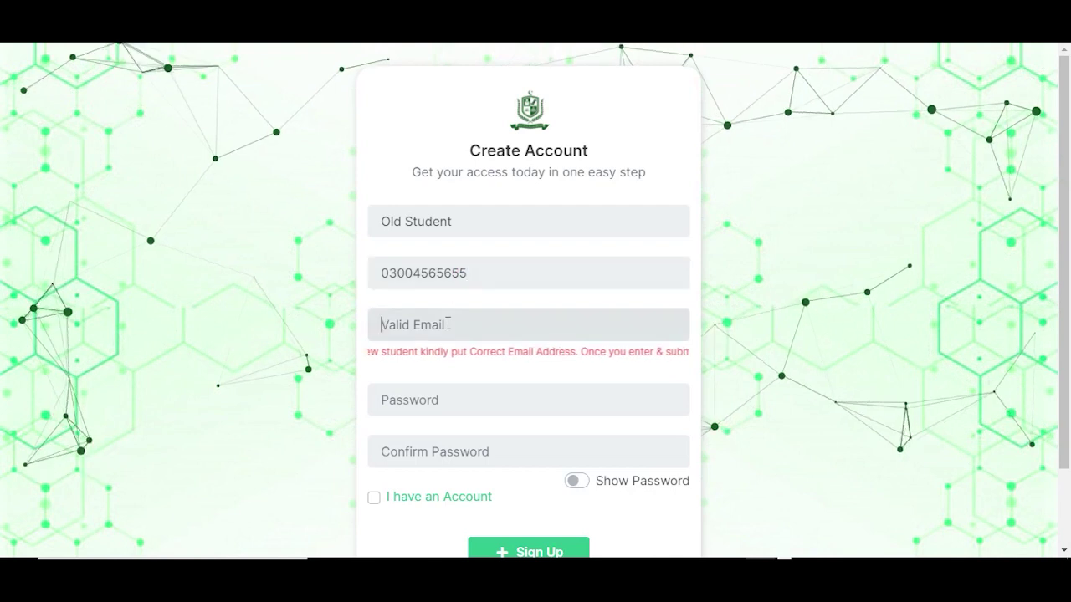
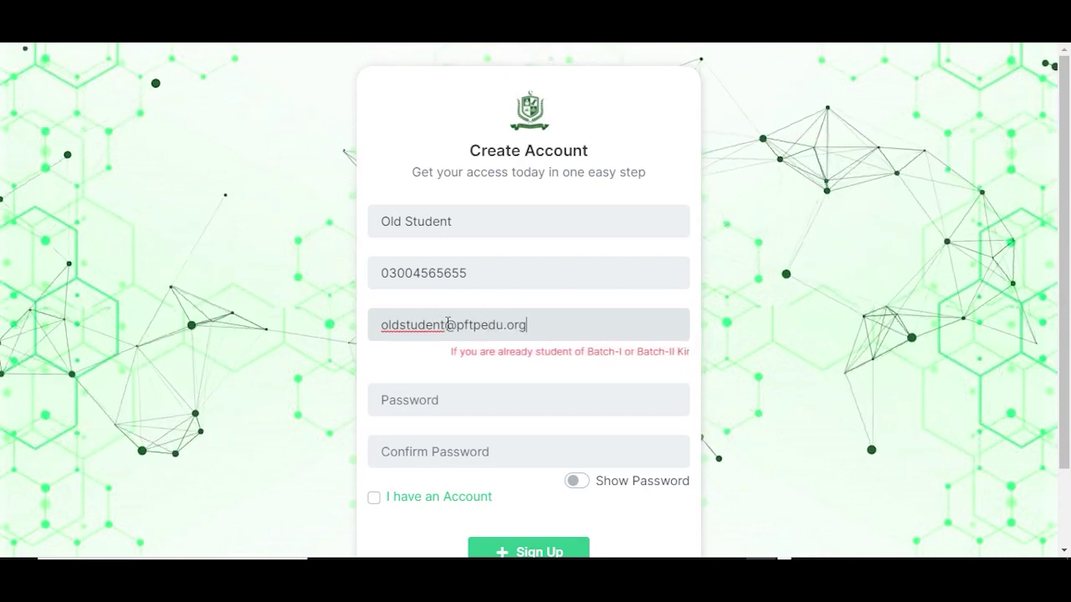
Step: Enter the account password and confirm it
key("Tab")
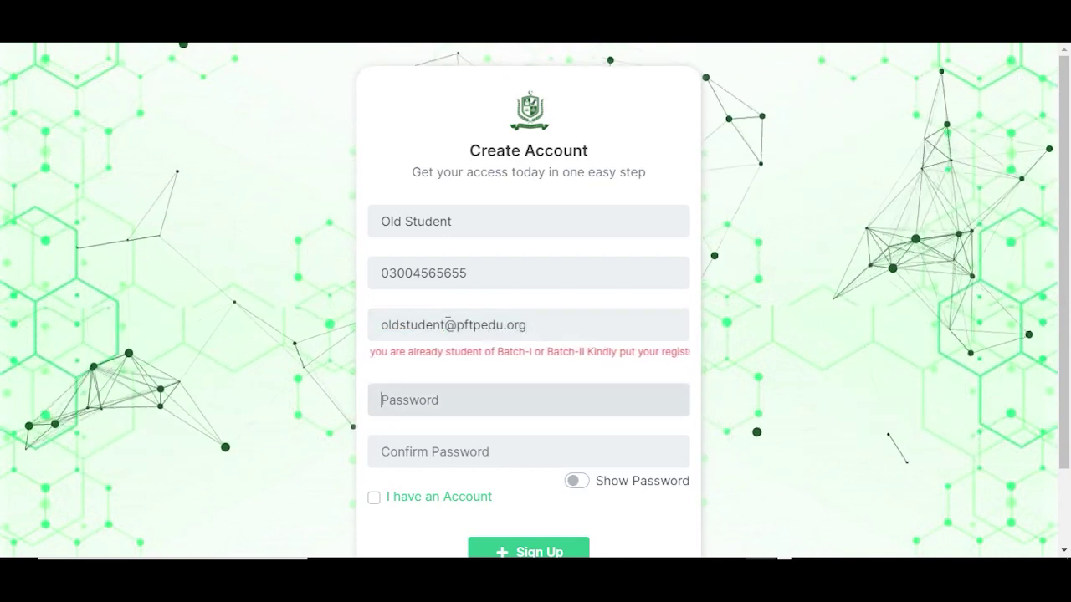
type("123456789")
key("Tab")
type("123456789")
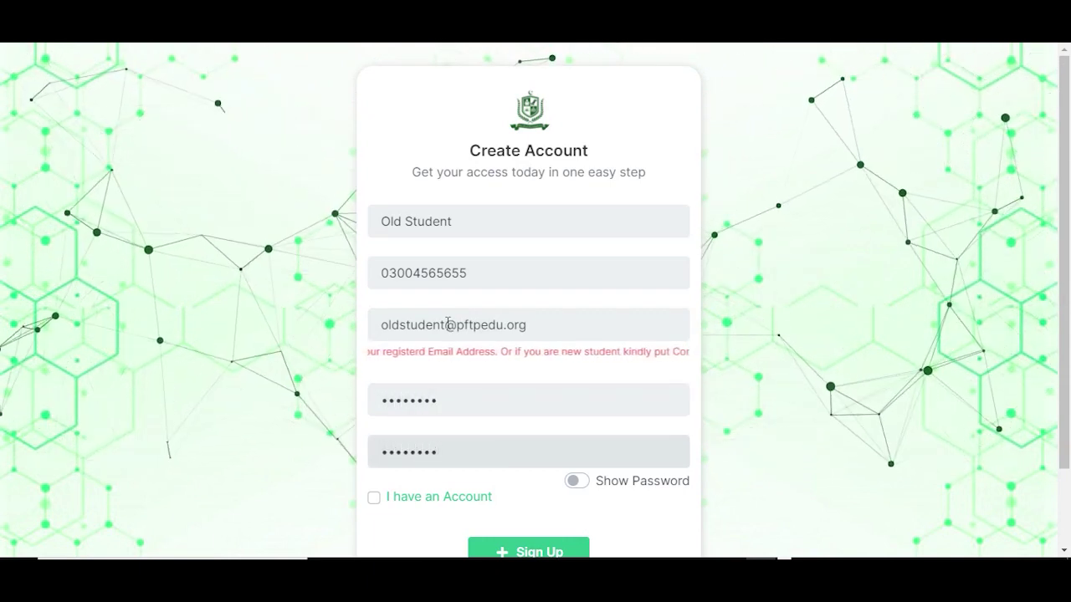
Step: Create the account, enter the CNIC number and set gender to Male
left_click(548, 548)
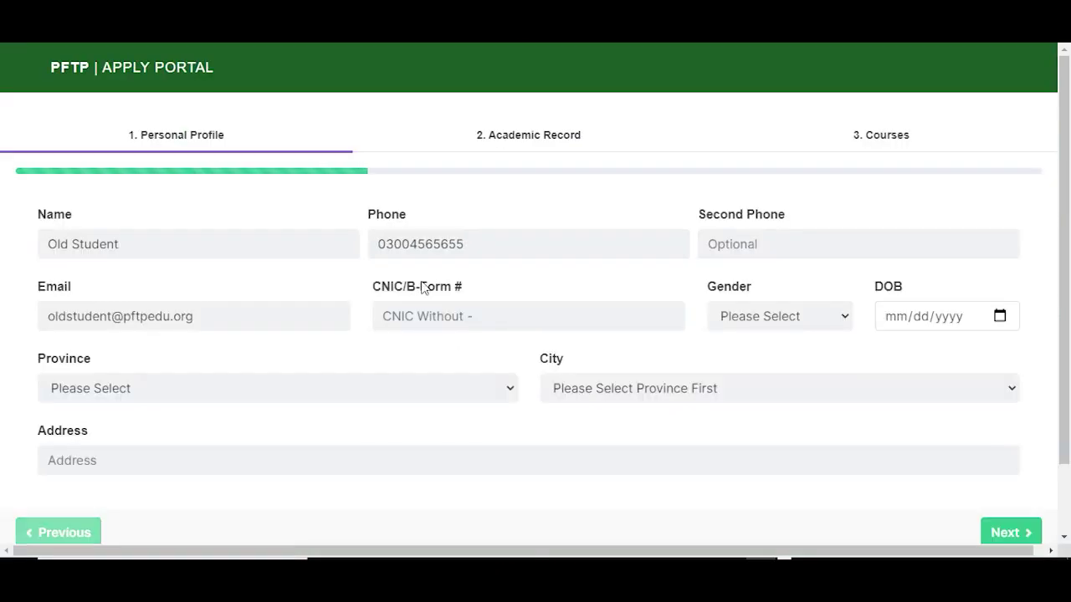
left_click(450, 315)
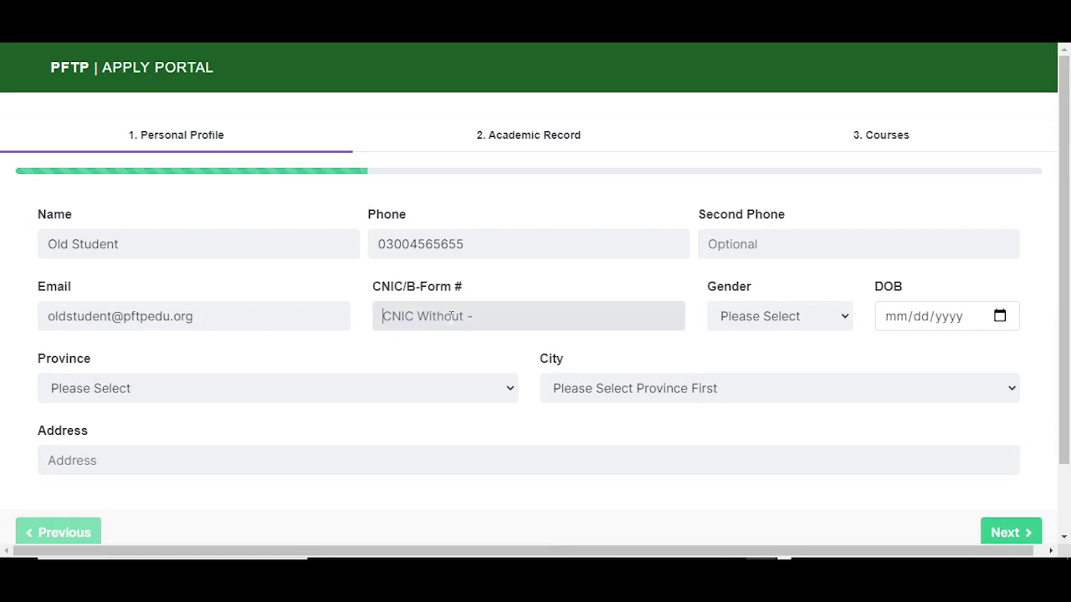
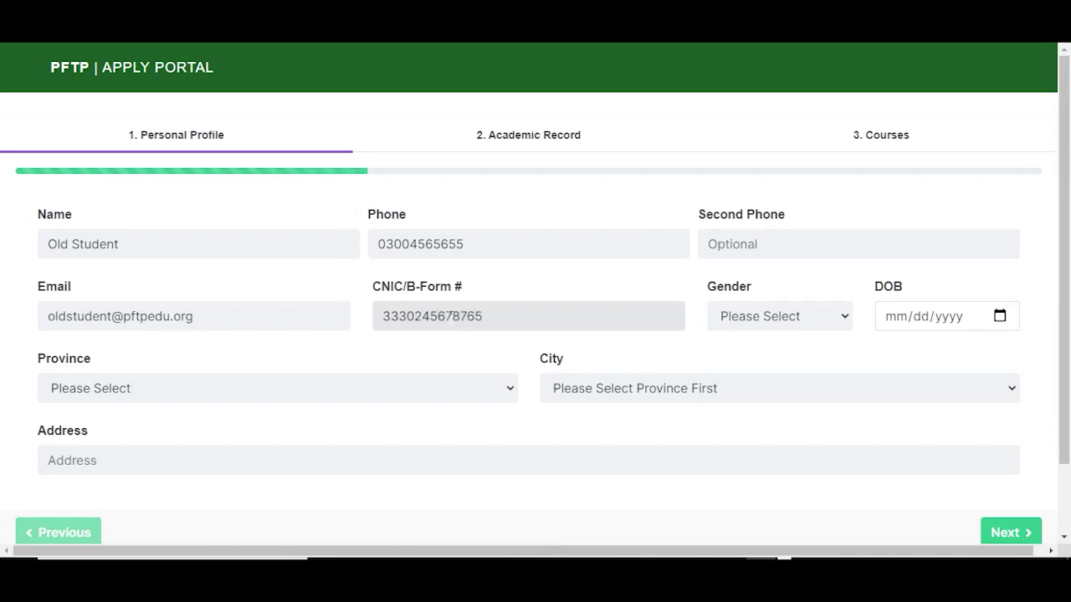
left_click(457, 344)
left_click(757, 328)
left_click(761, 353)
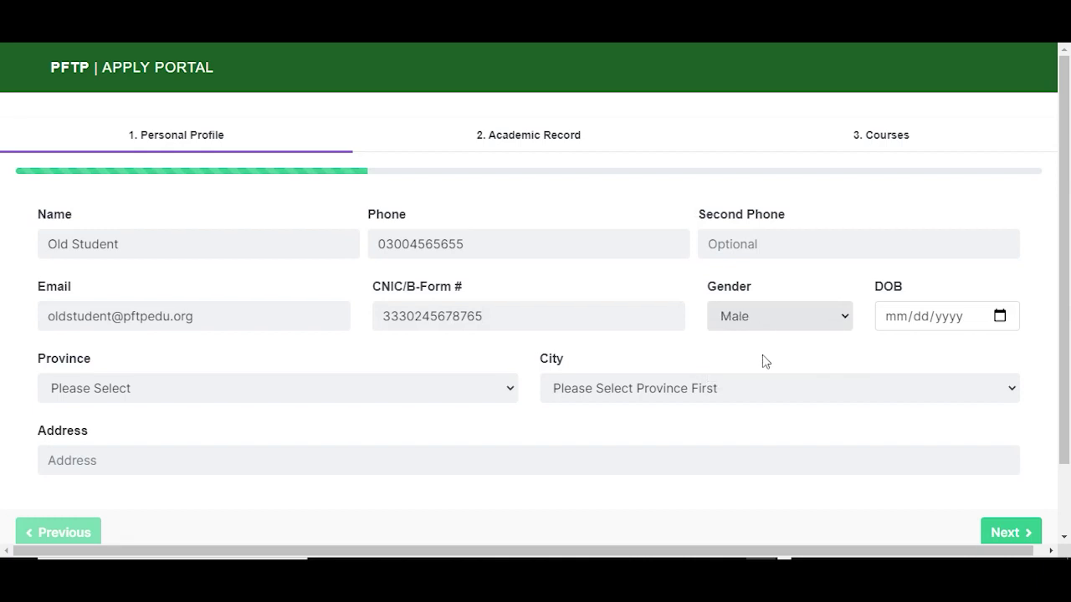
Step: Set date of birth to 01/01/2004 and province to Punjab
left_click(998, 316)
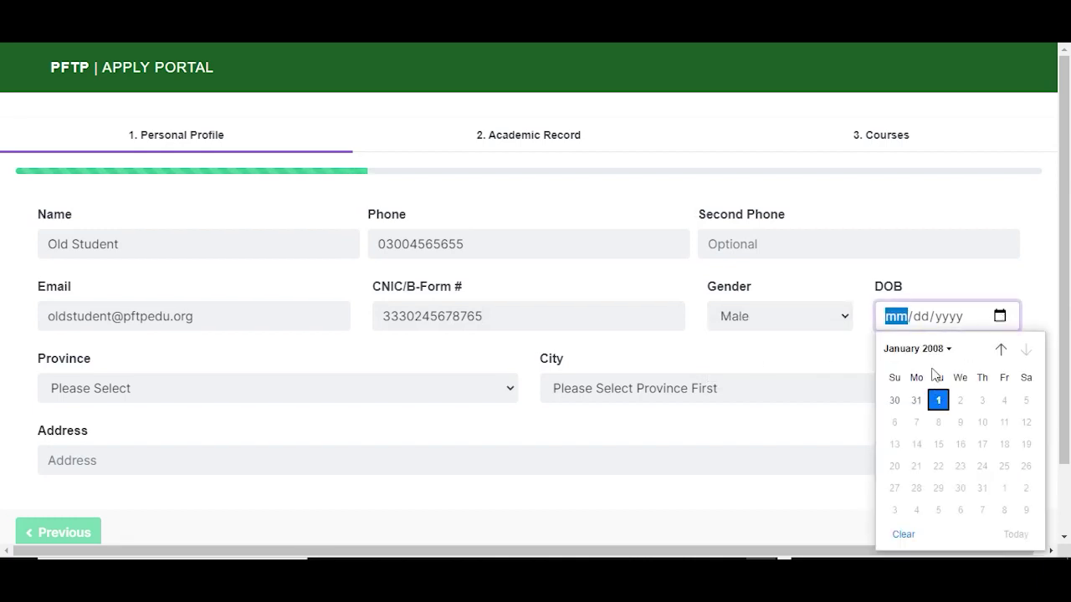
left_click(949, 349)
left_click(911, 378)
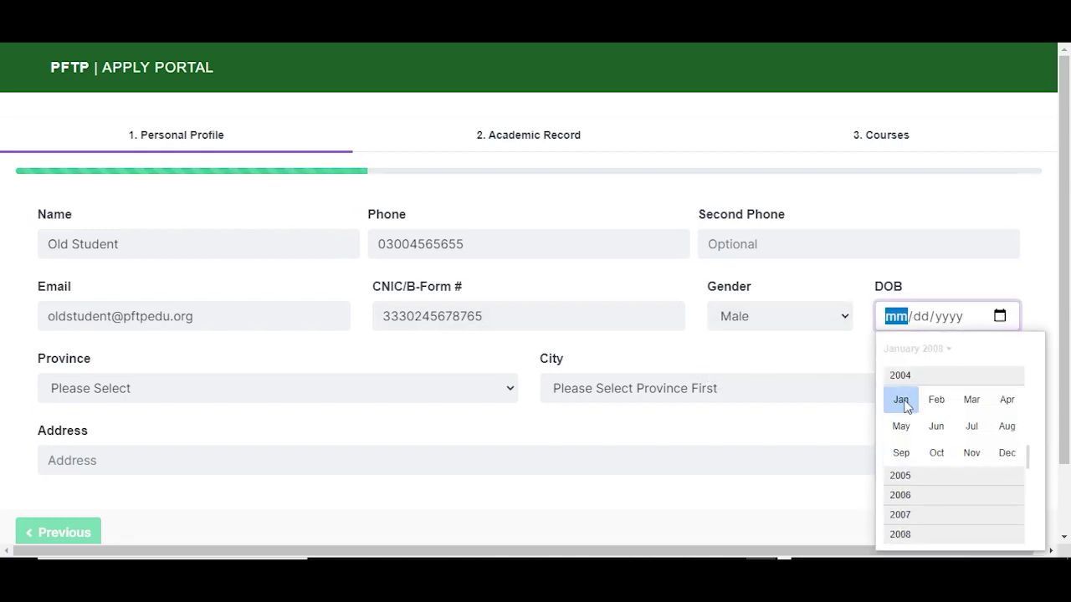
left_click(907, 390)
left_click(728, 388)
left_click(141, 387)
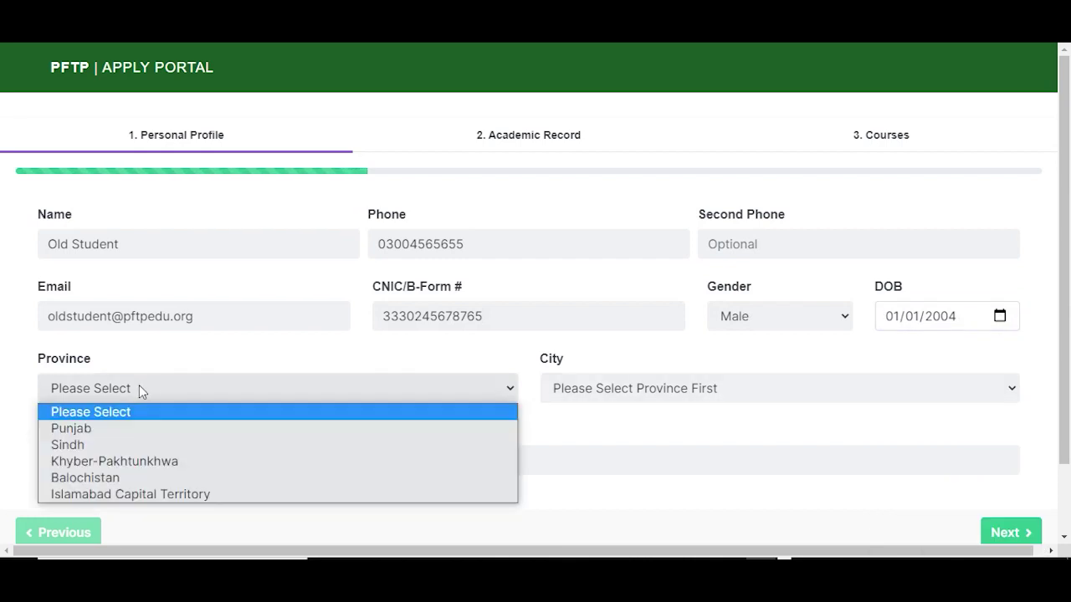
left_click(117, 428)
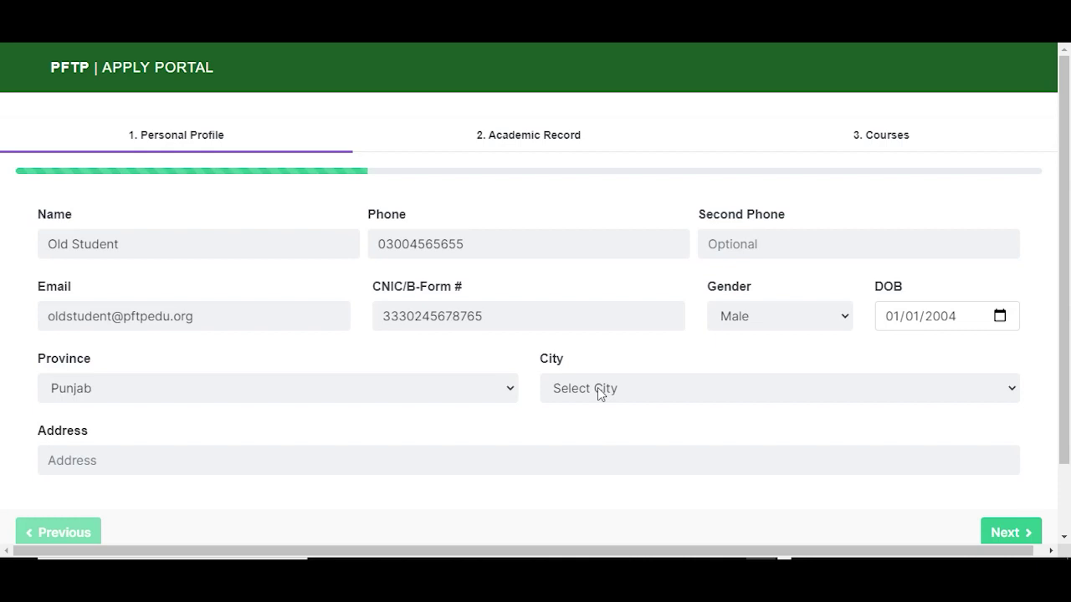
Step: Choose Lahore as the city, fill in the street address, and continue to Academic Record
left_click(597, 388)
key("l")
key("a")
key("h")
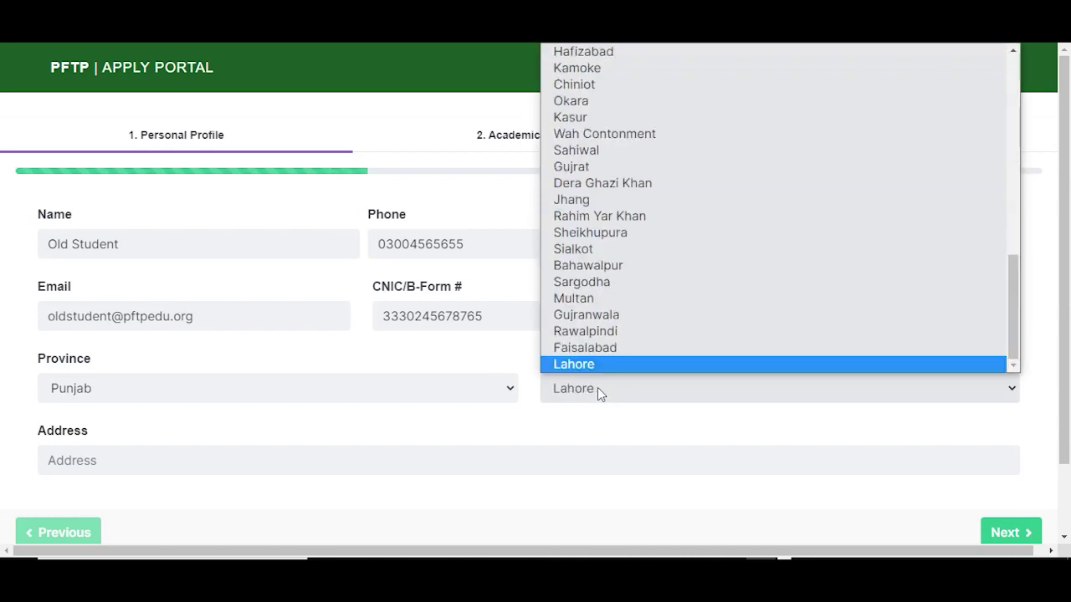
key("Return")
left_click(214, 454)
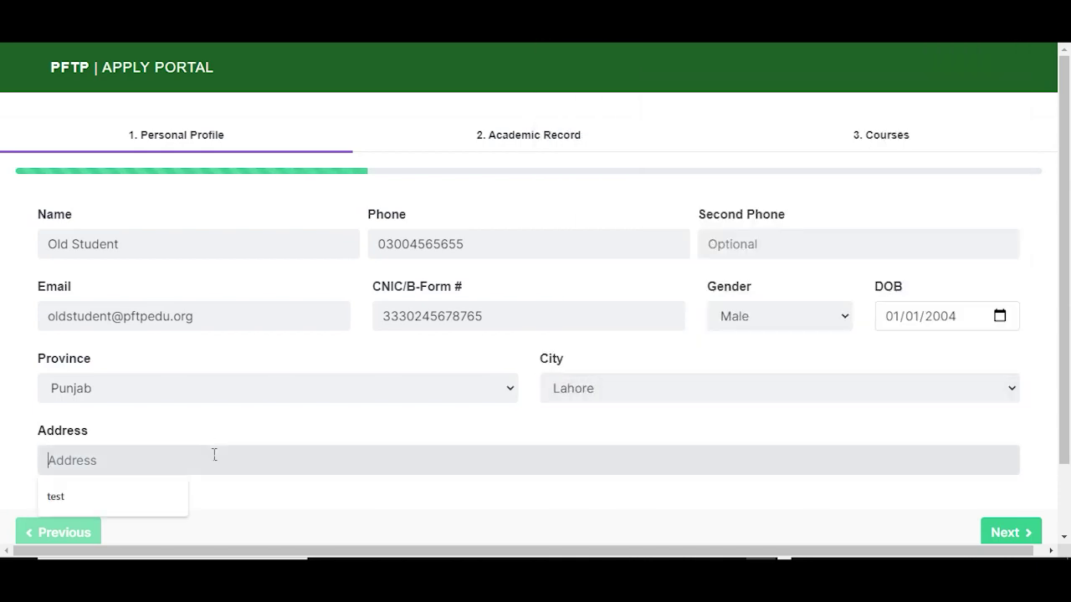
type("Model Town lahore")
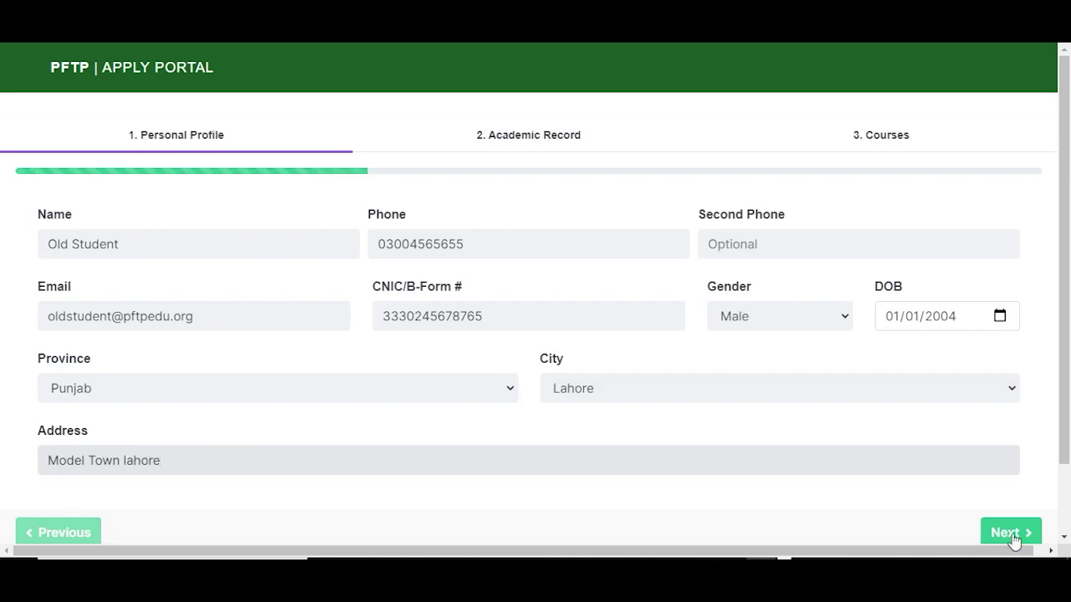
left_click(1008, 533)
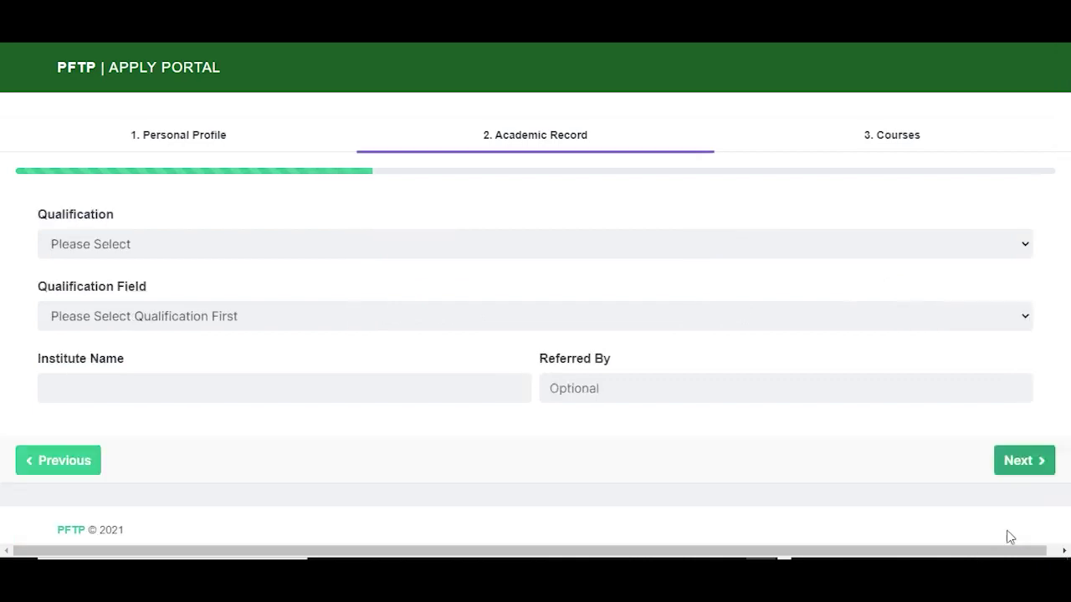
Step: Set qualification UnderGraduate, field Computer Studies, institute 'test', then continue to Courses
left_click(122, 249)
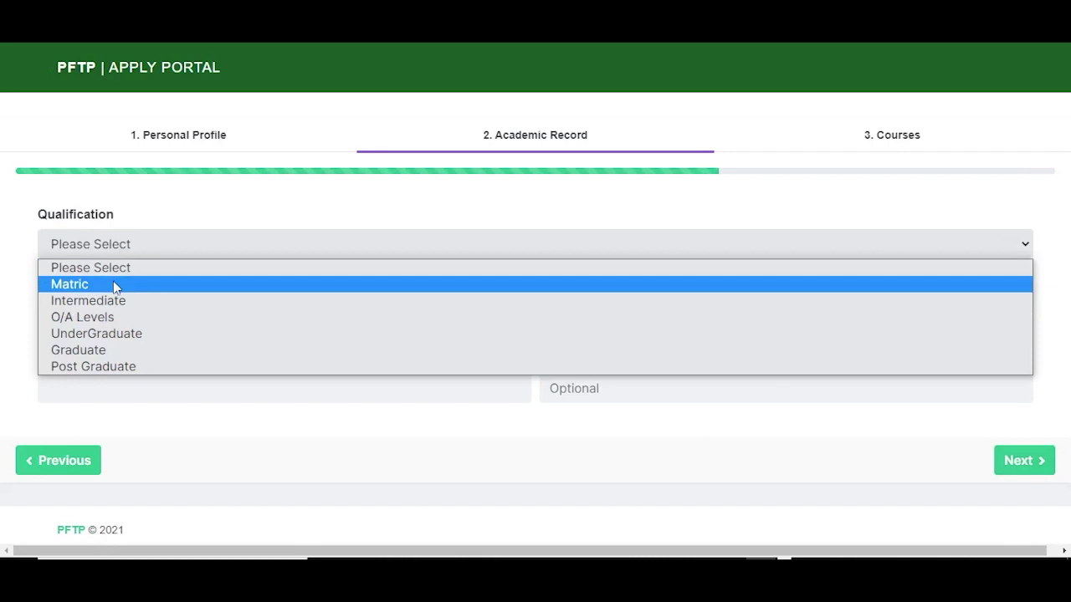
left_click(113, 335)
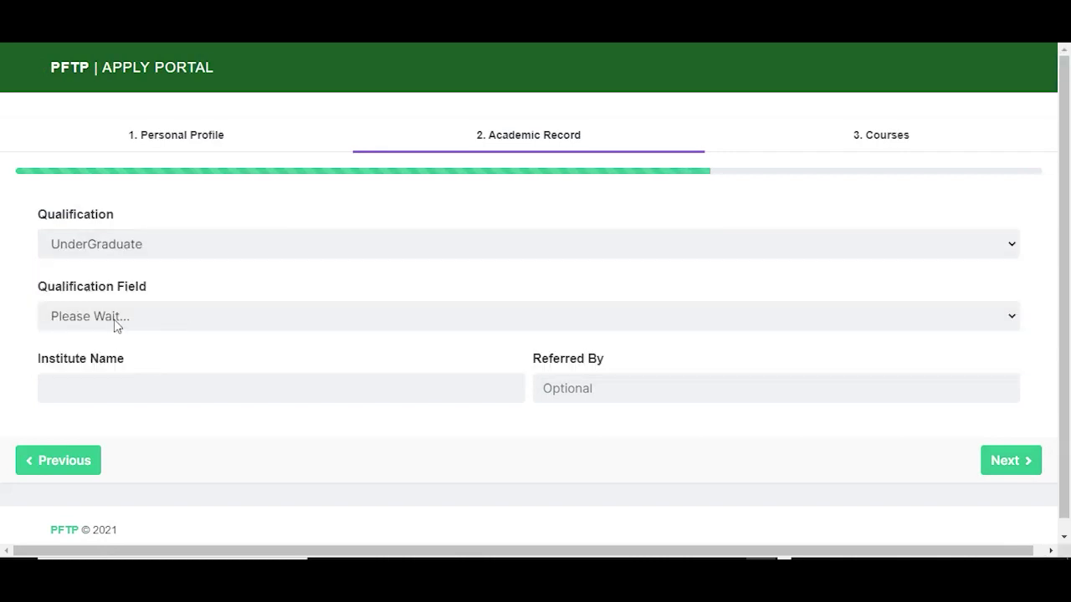
left_click(114, 319)
left_click(114, 358)
left_click(111, 388)
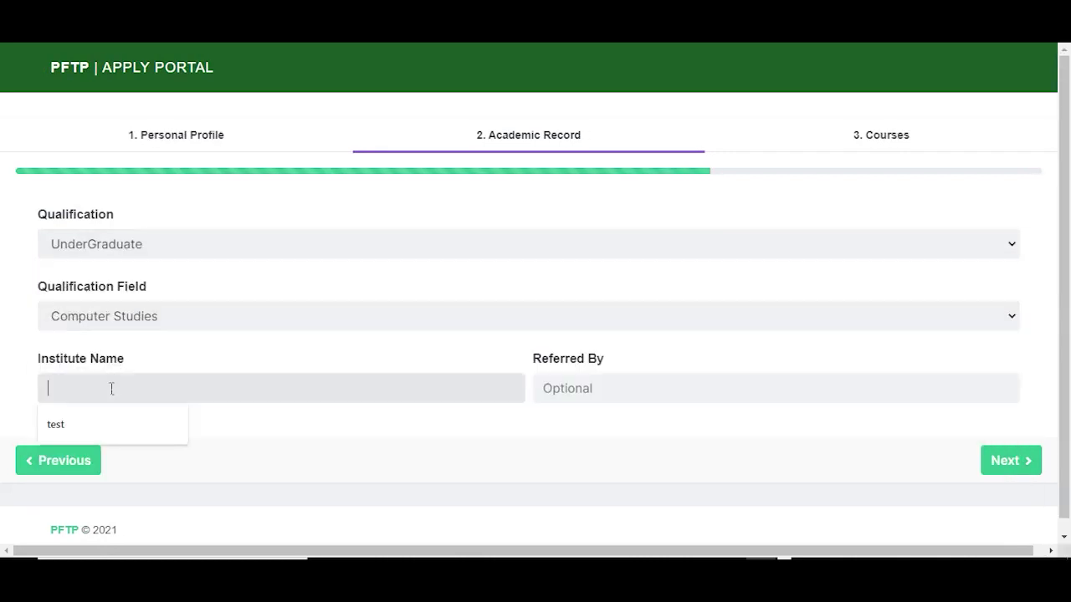
left_click(109, 427)
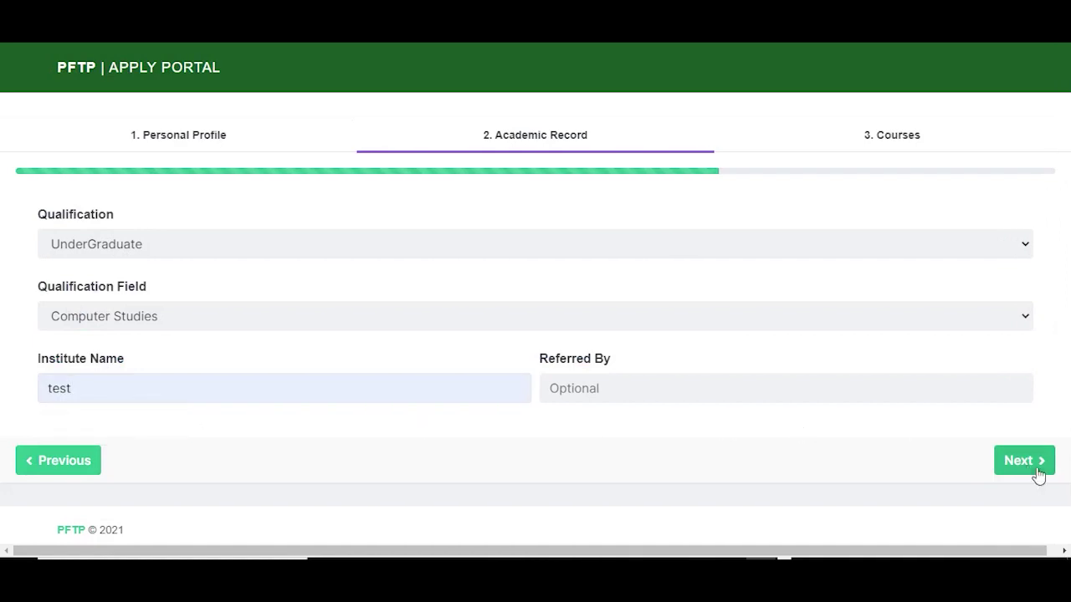
left_click(1008, 469)
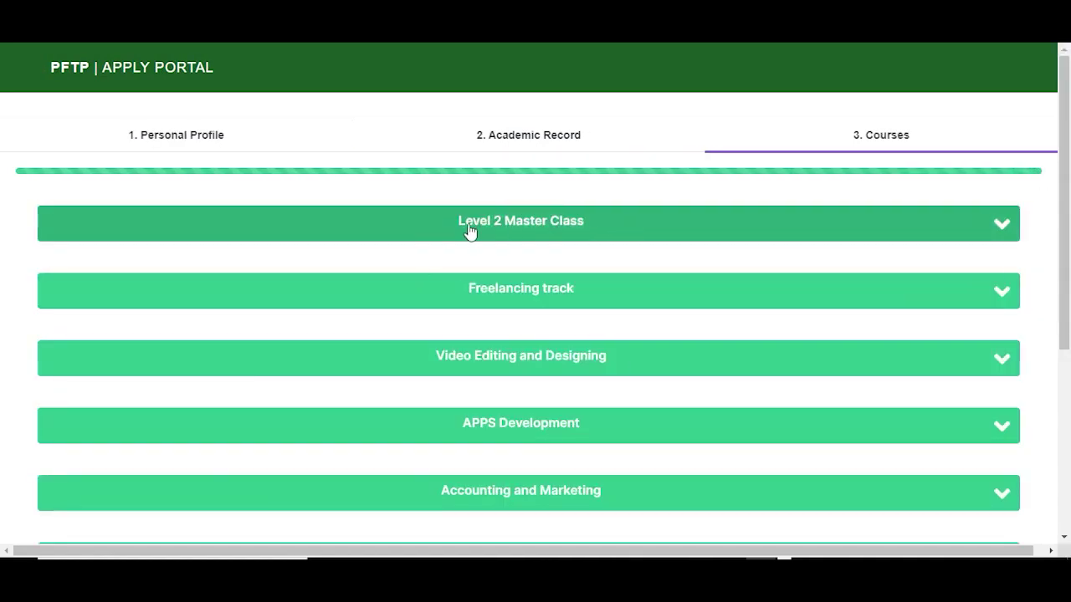
Step: Tick the ielts course under Level 2 Master Class
left_click(652, 232)
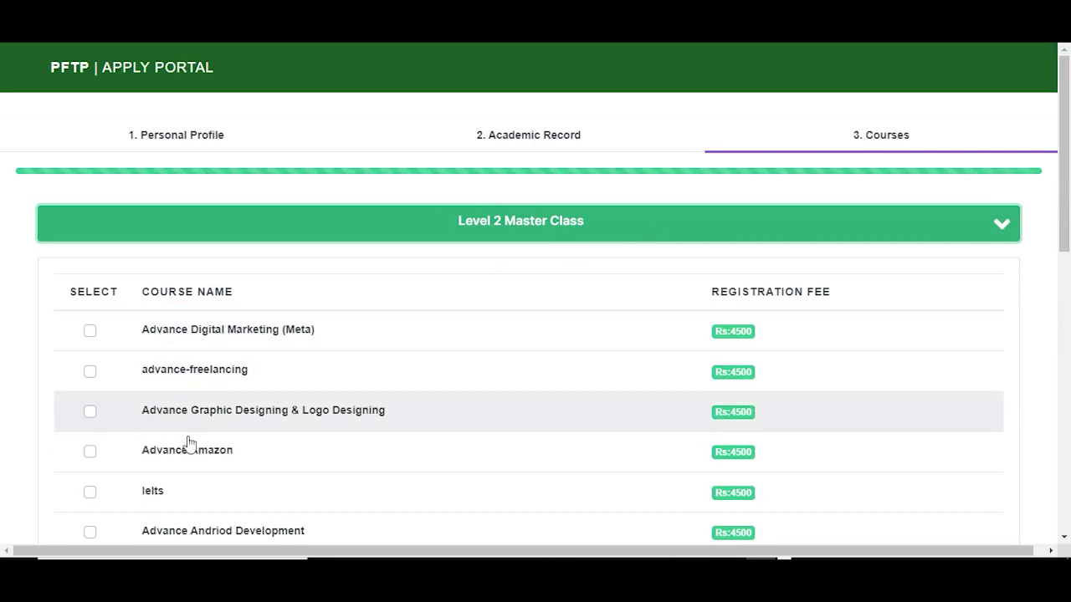
left_click(91, 492)
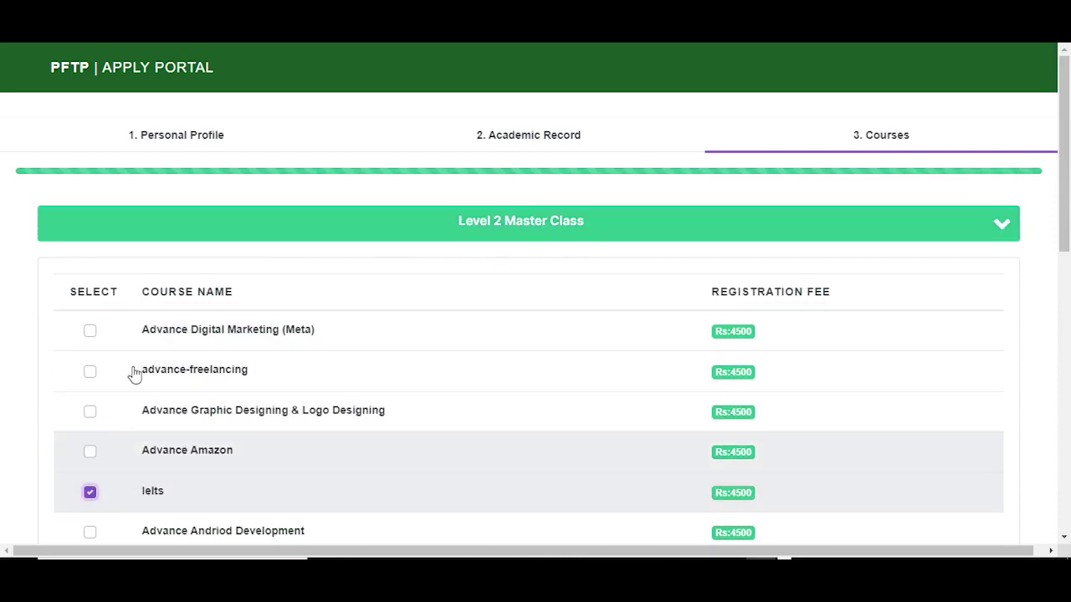
left_click(179, 234)
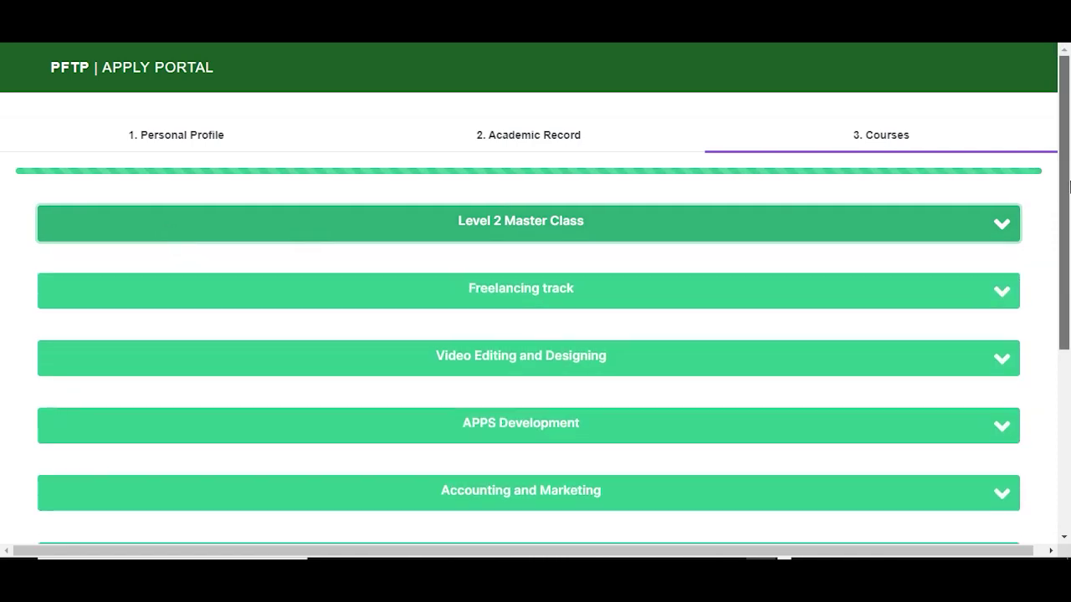
scroll(247, 417, "down", 4)
Step: Review and accept the Terms & Conditions, then submit the application
left_click(44, 381)
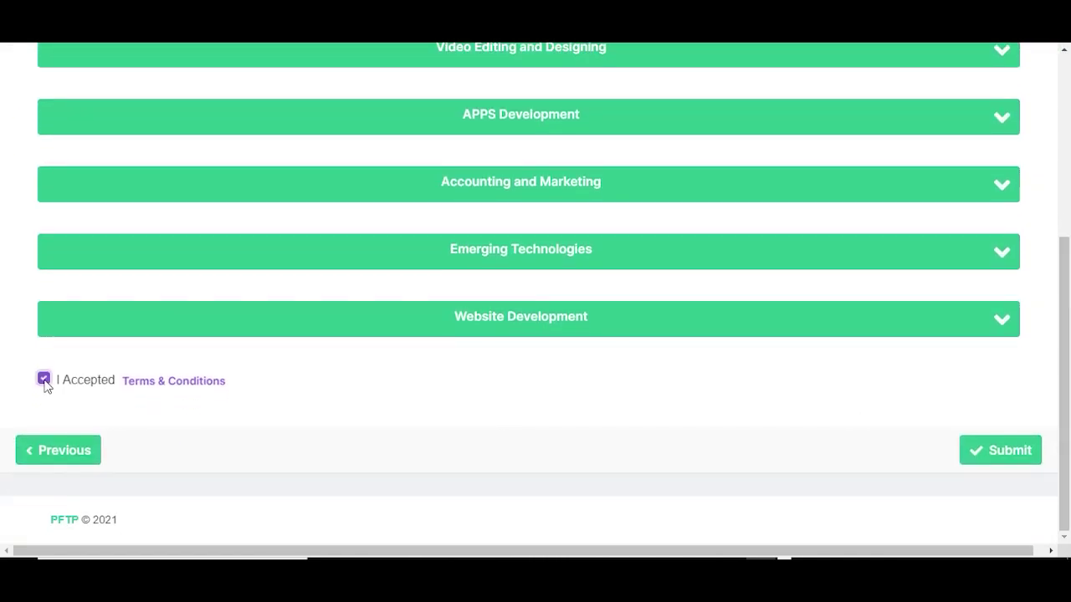
left_click(215, 381)
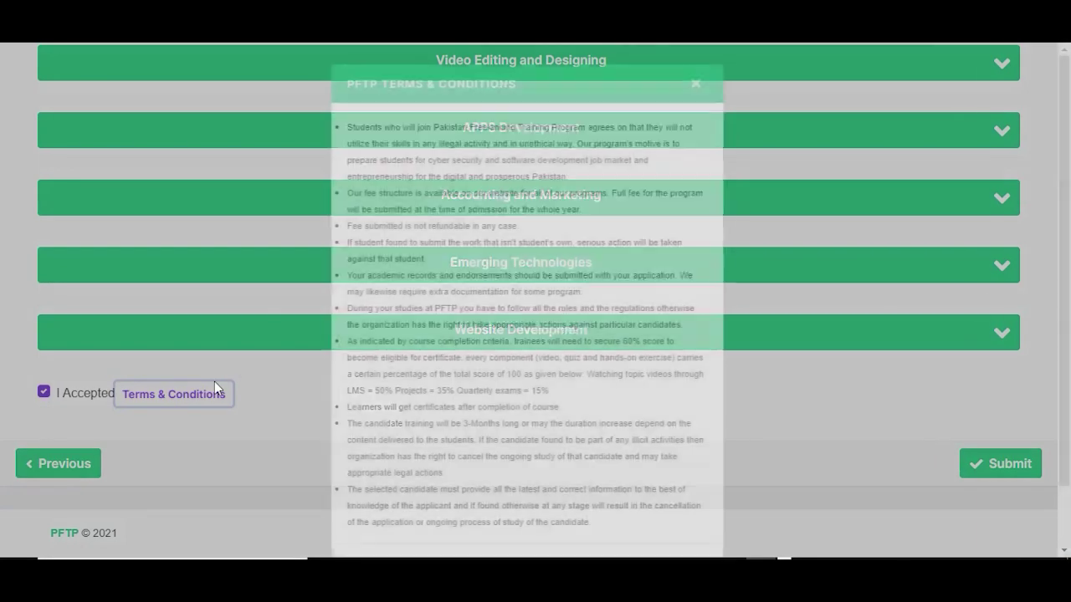
left_click(690, 83)
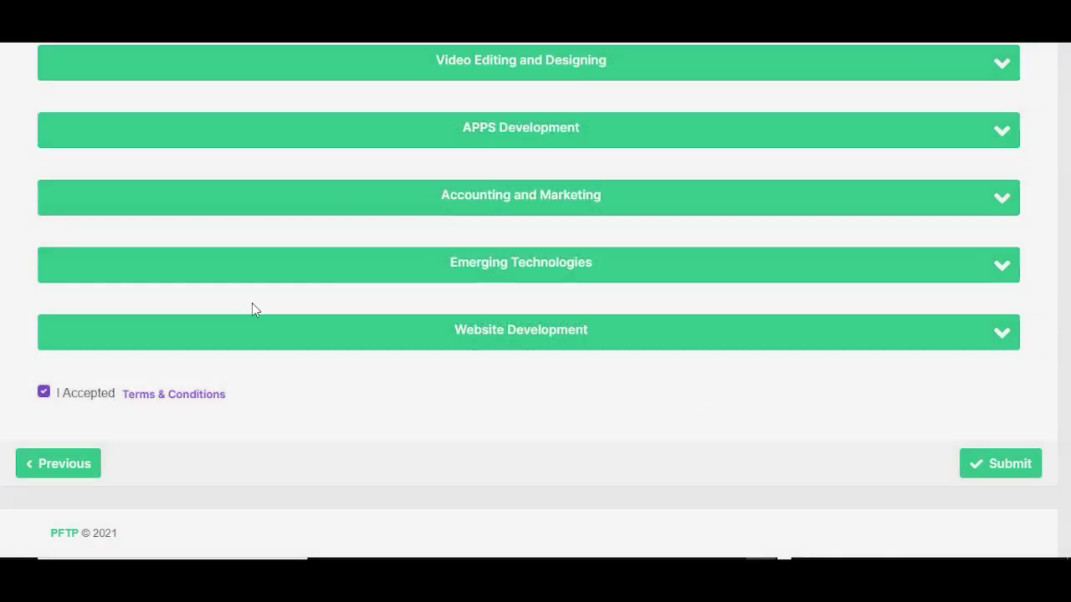
left_click(45, 395)
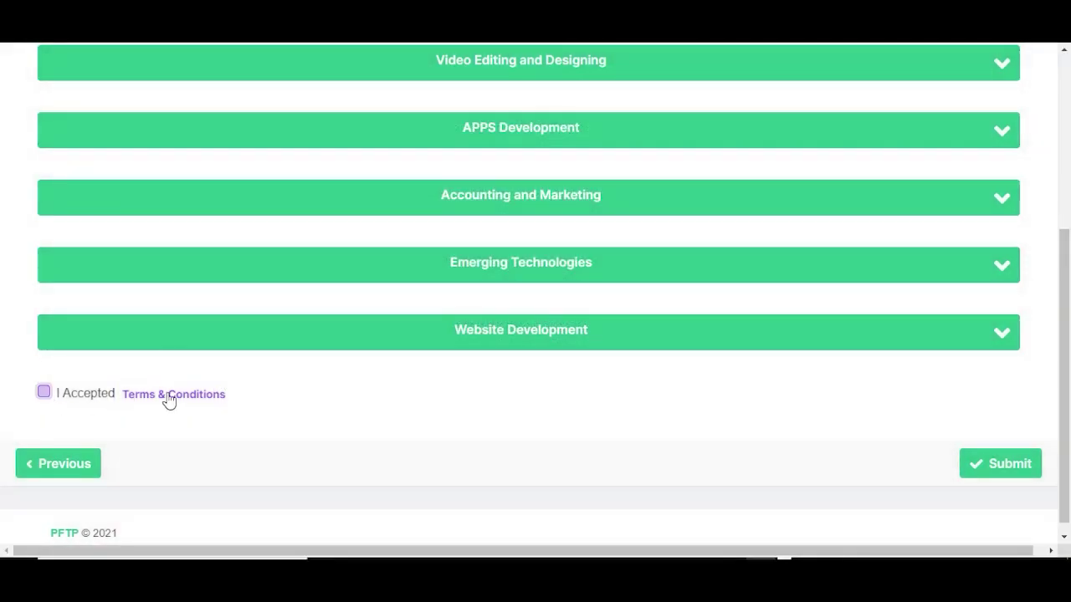
left_click(166, 396)
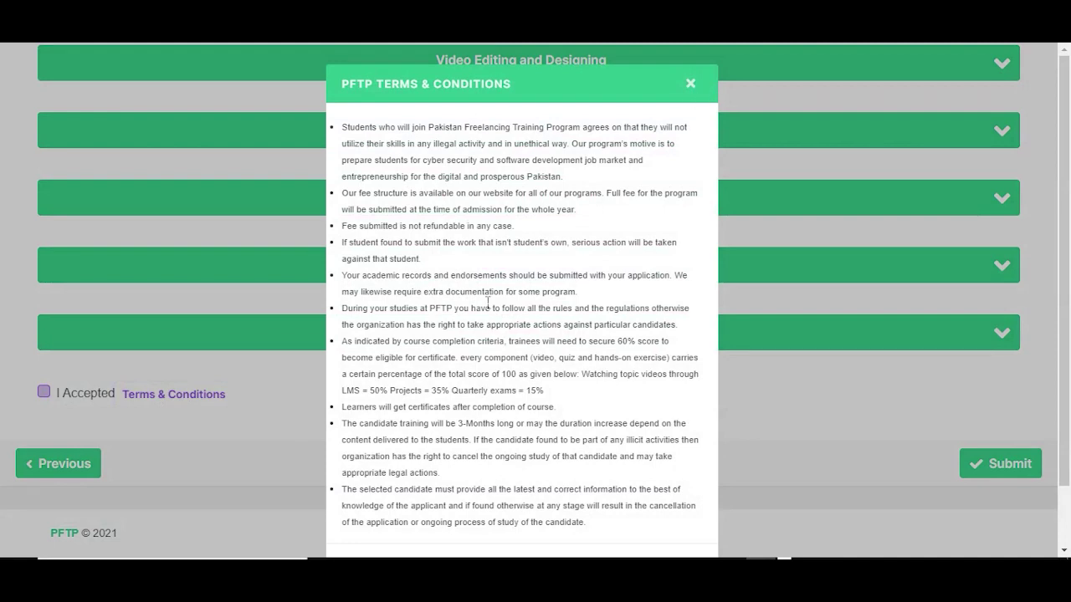
left_click(690, 86)
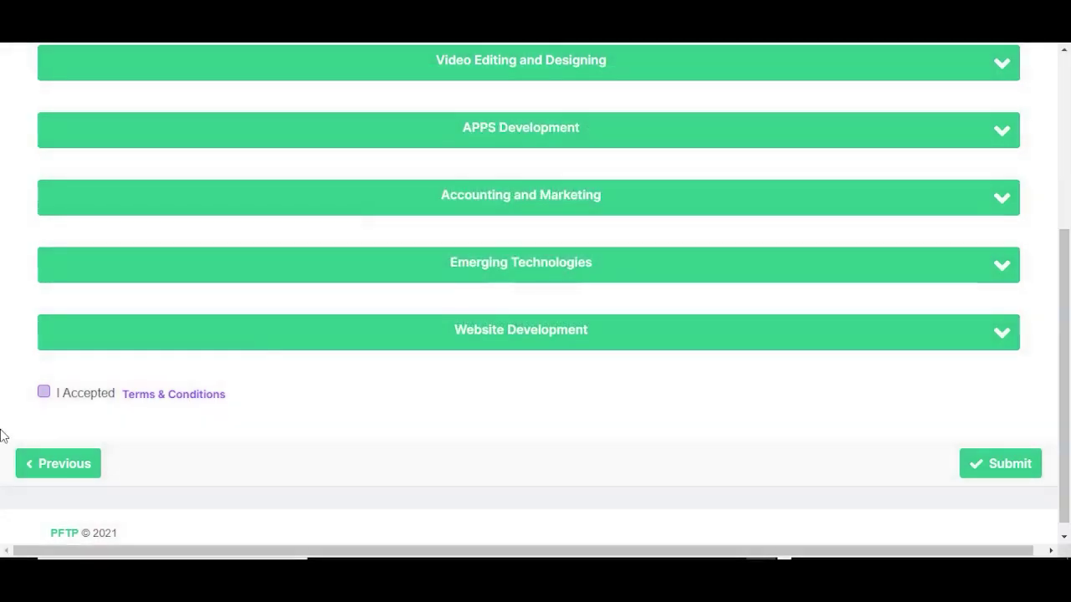
left_click(42, 396)
left_click(997, 470)
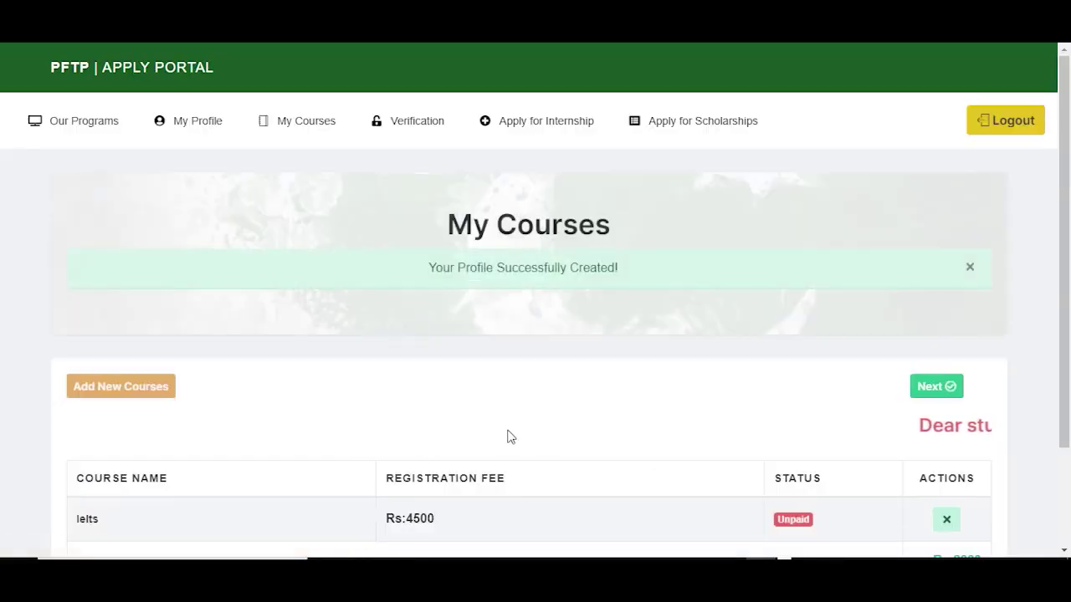
Step: Check the Rs:2000 total fee for ielts and proceed to checkout
scroll(1069, 301, "down", 3)
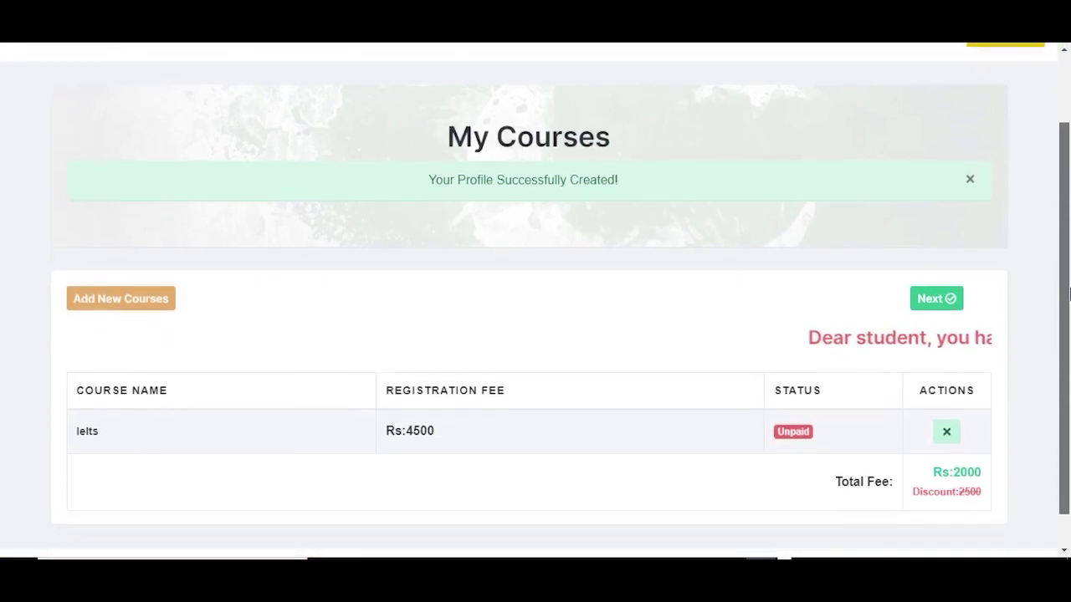
left_click_drag(942, 432, 910, 458)
left_click(911, 458)
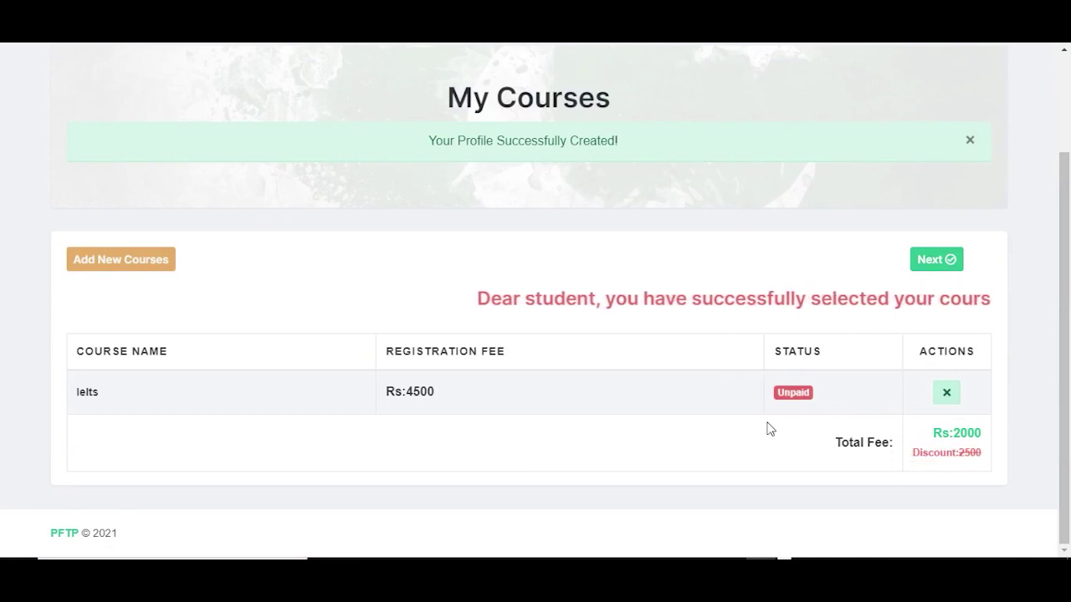
left_click(926, 266)
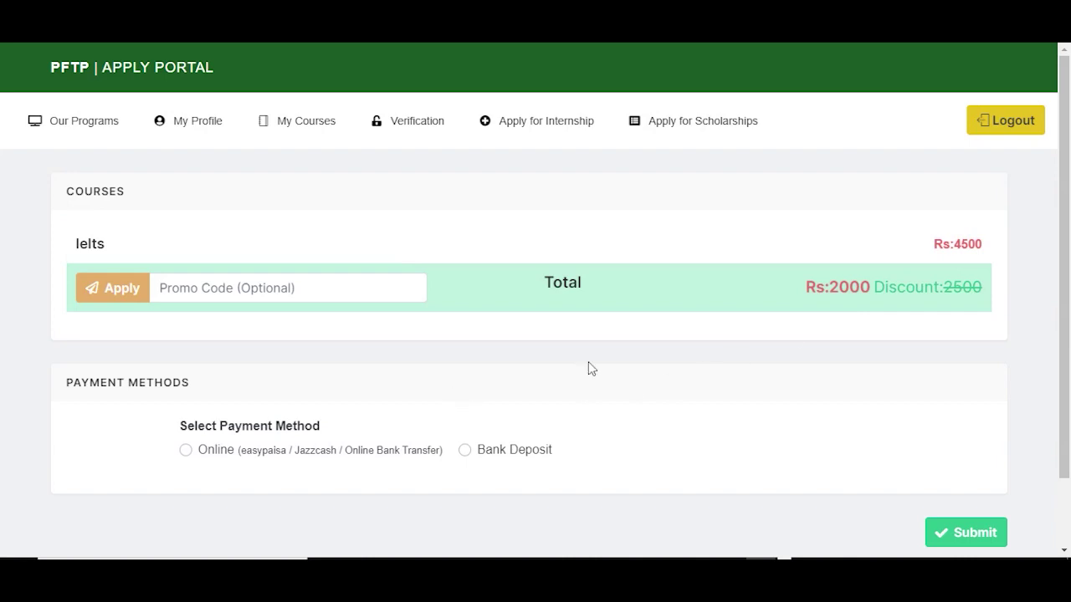
Step: Choose online payment to generate the invoice slip
left_click(184, 452)
left_click(980, 542)
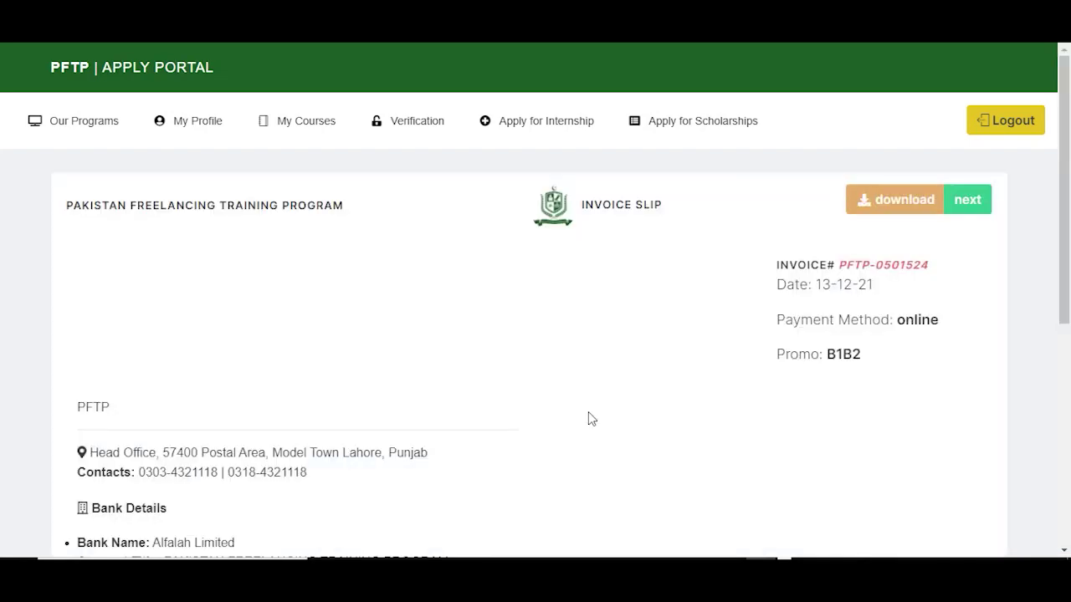
scroll(870, 273, "down", 1)
left_click_drag(870, 273, 774, 275)
Step: Review the invoice's promo and Rs:2000 total, then open the fee verification Upload form
scroll(1068, 316, "down", 1)
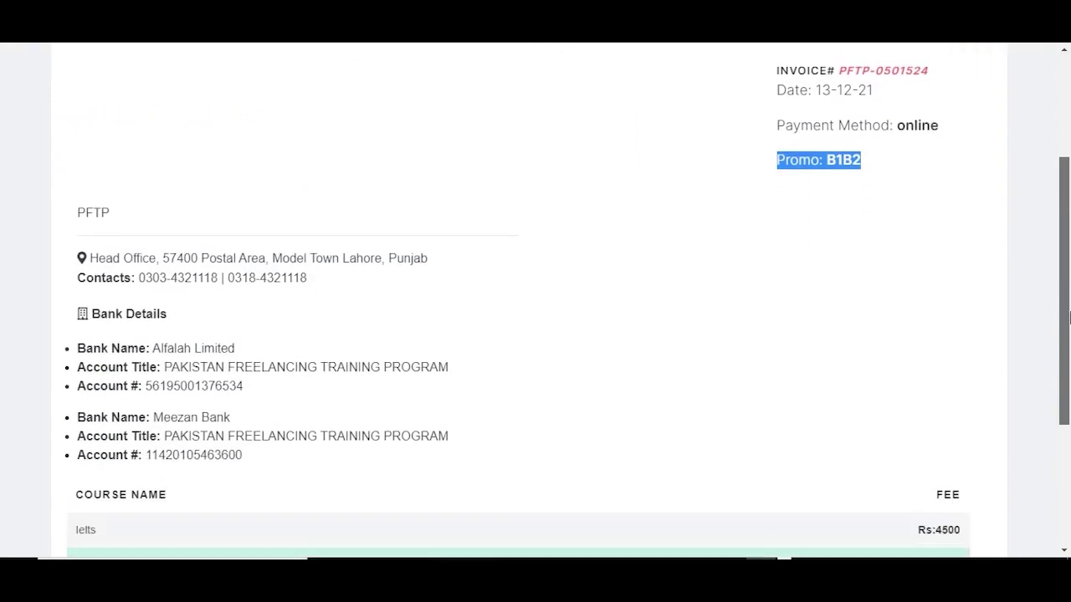
scroll(1068, 316, "down", 2)
left_click_drag(964, 389, 933, 398)
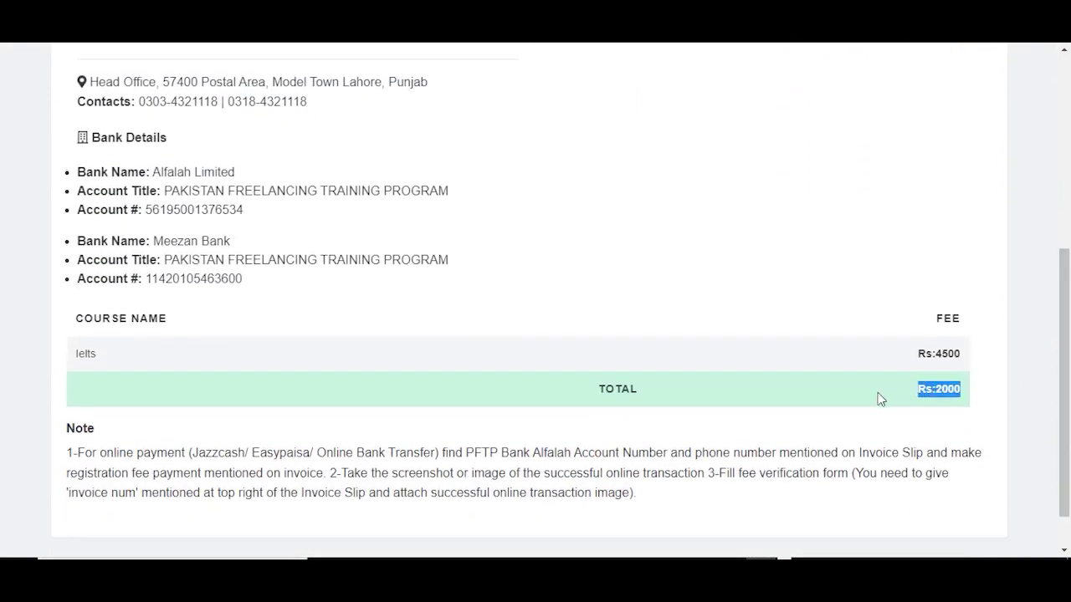
scroll(1068, 395, "down", 1)
scroll(1068, 381, "up", 5)
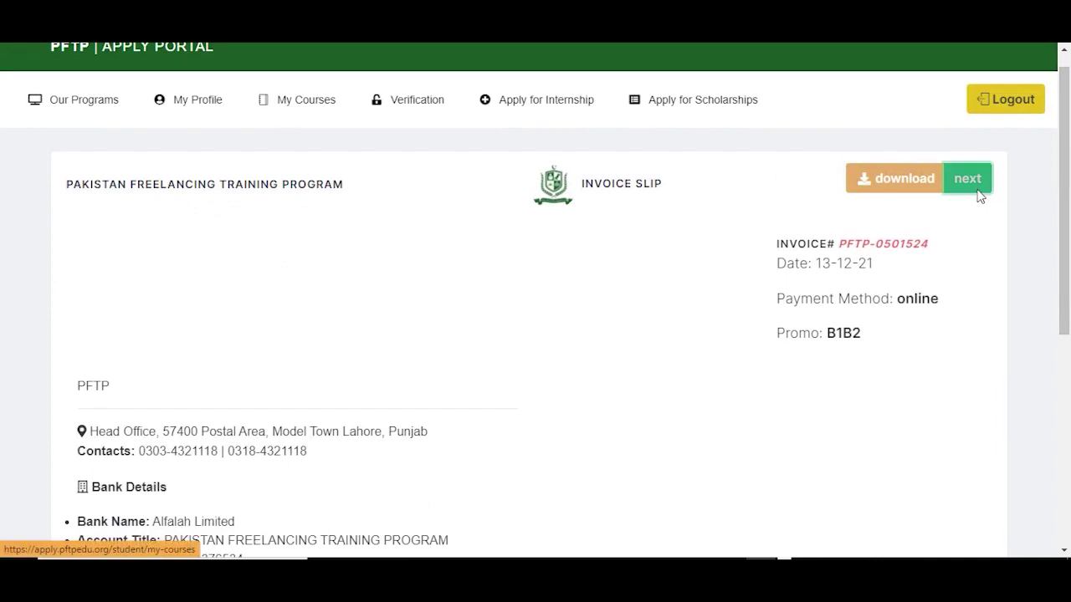
left_click(977, 192)
left_click(920, 352)
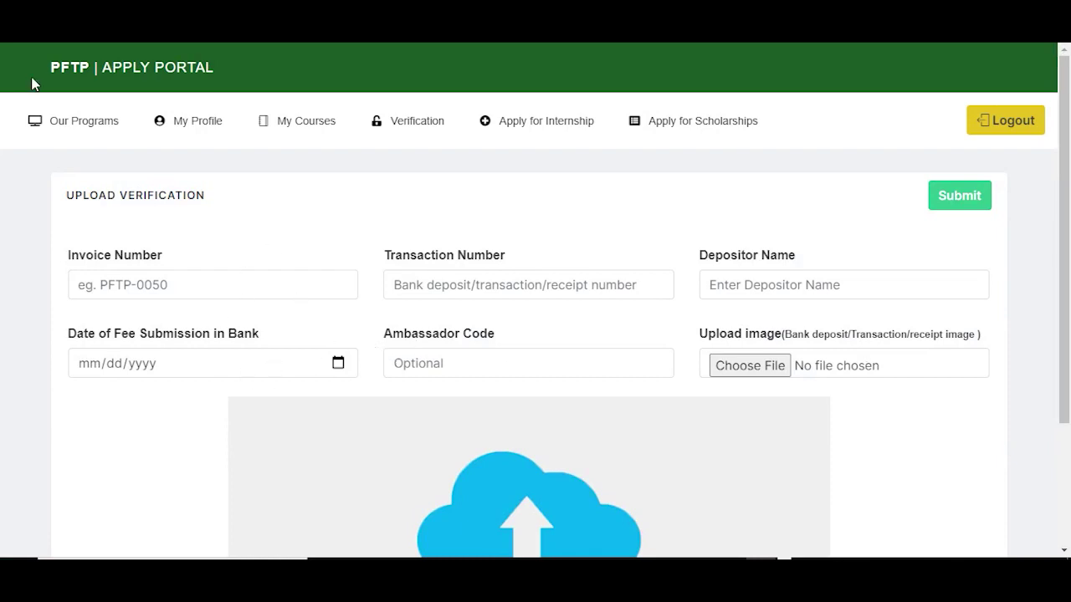
Step: Reopen the invoice slip, copy its invoice number, and return to My Courses
key("alt+Left")
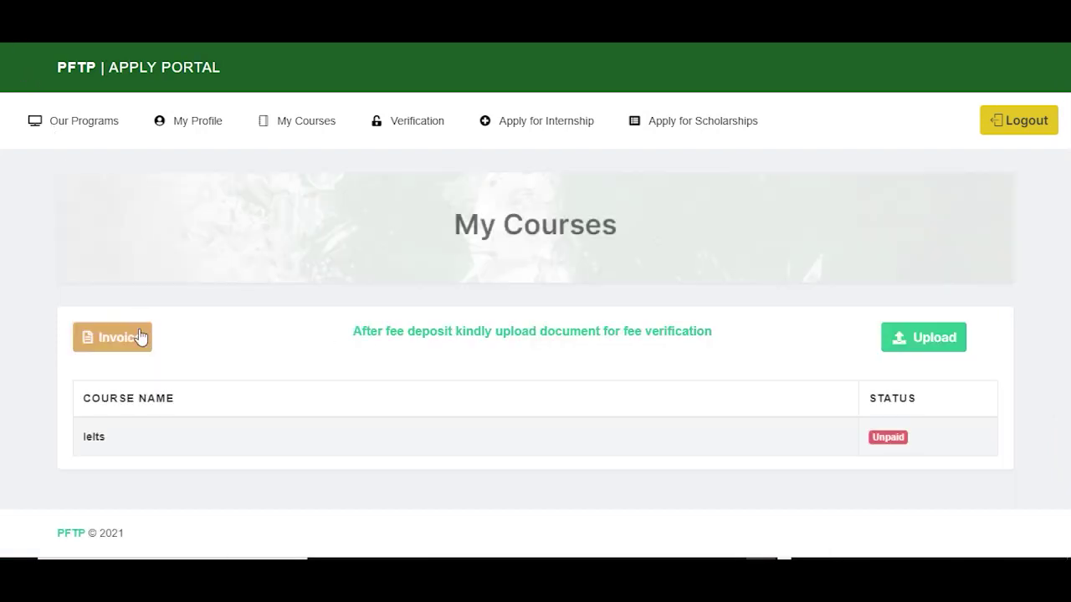
left_click(127, 335)
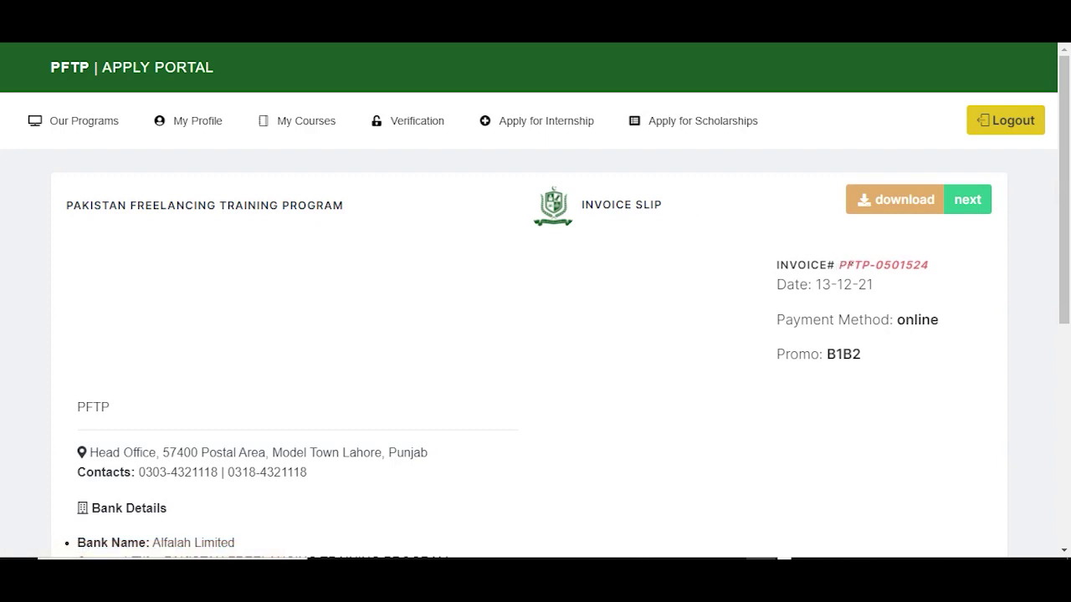
left_click_drag(864, 265, 929, 266)
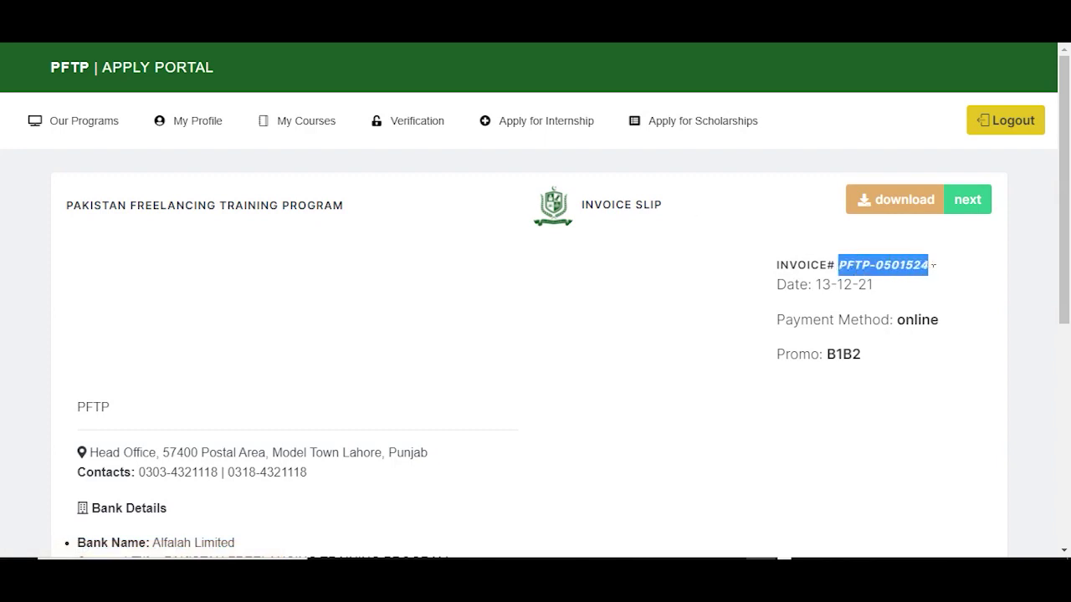
left_click(984, 201)
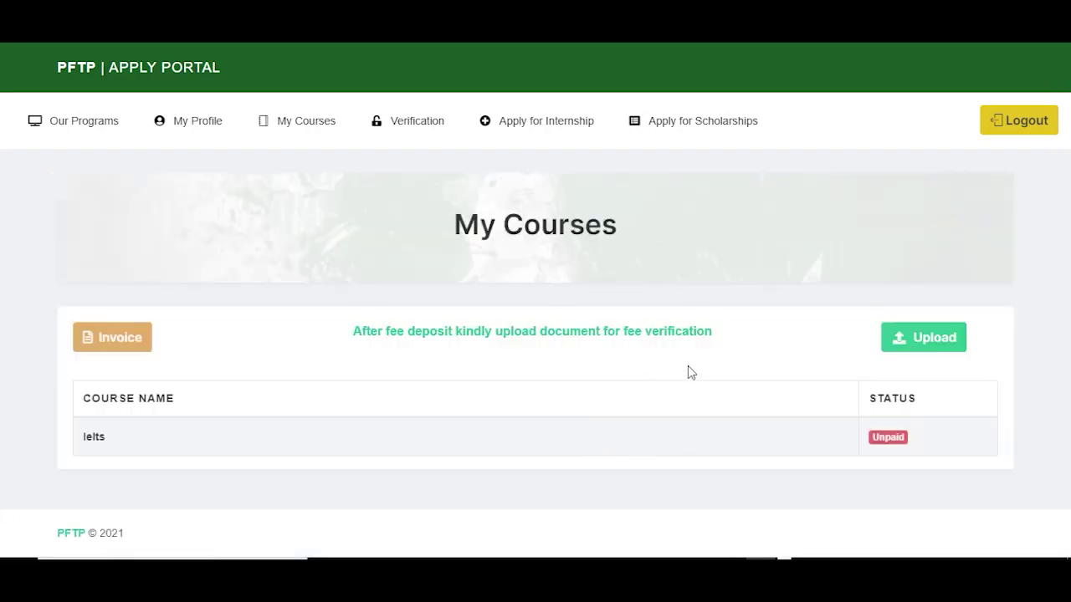
Step: Paste the invoice number, enter transaction number test001 and the depositor's name
left_click(936, 345)
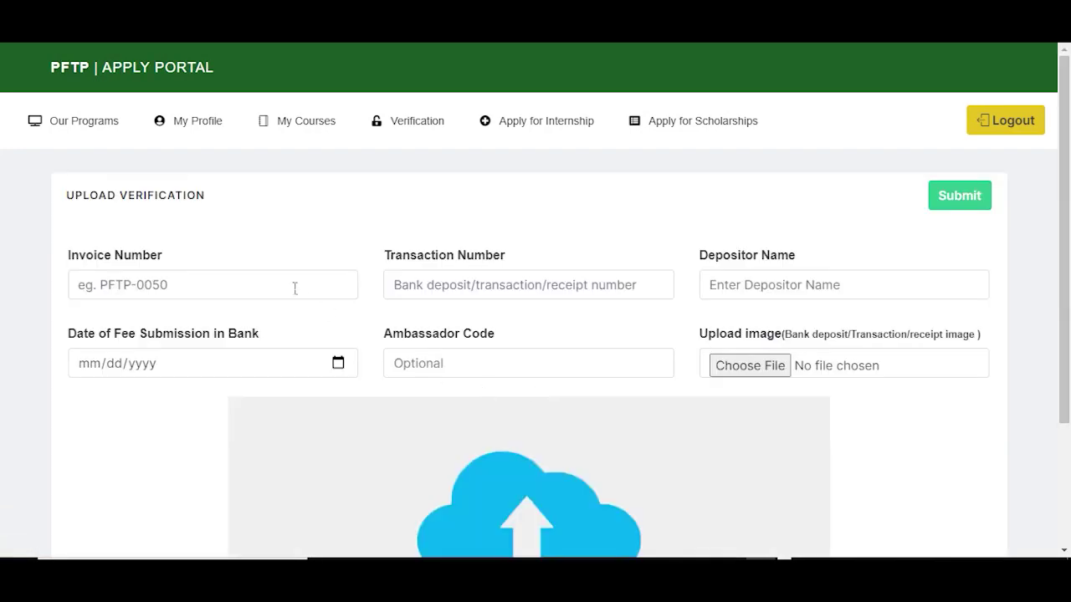
left_click(289, 285)
left_click(471, 292)
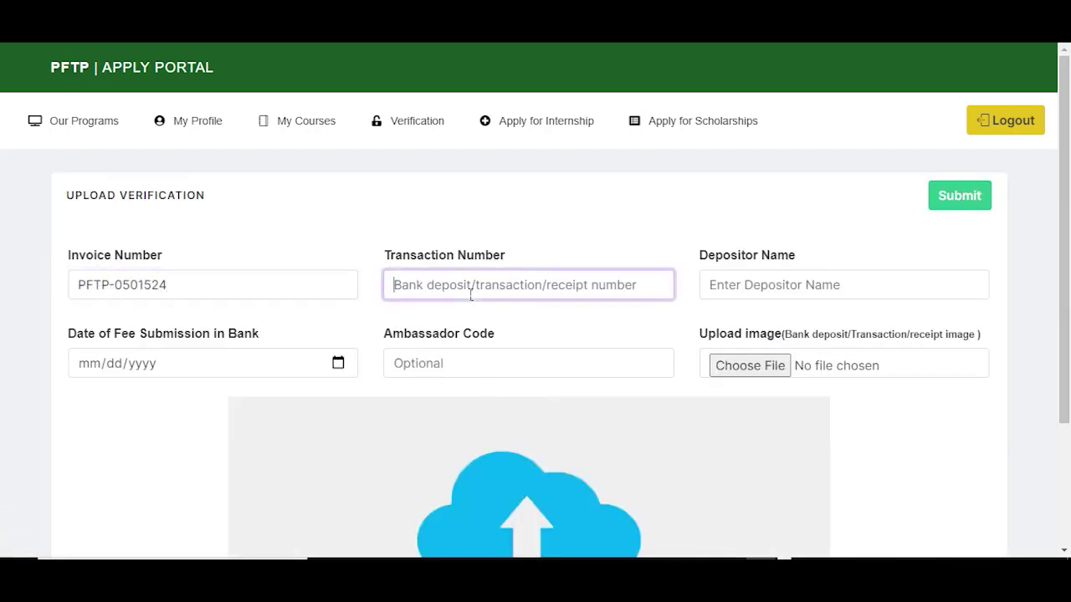
type("test001")
left_click(865, 291)
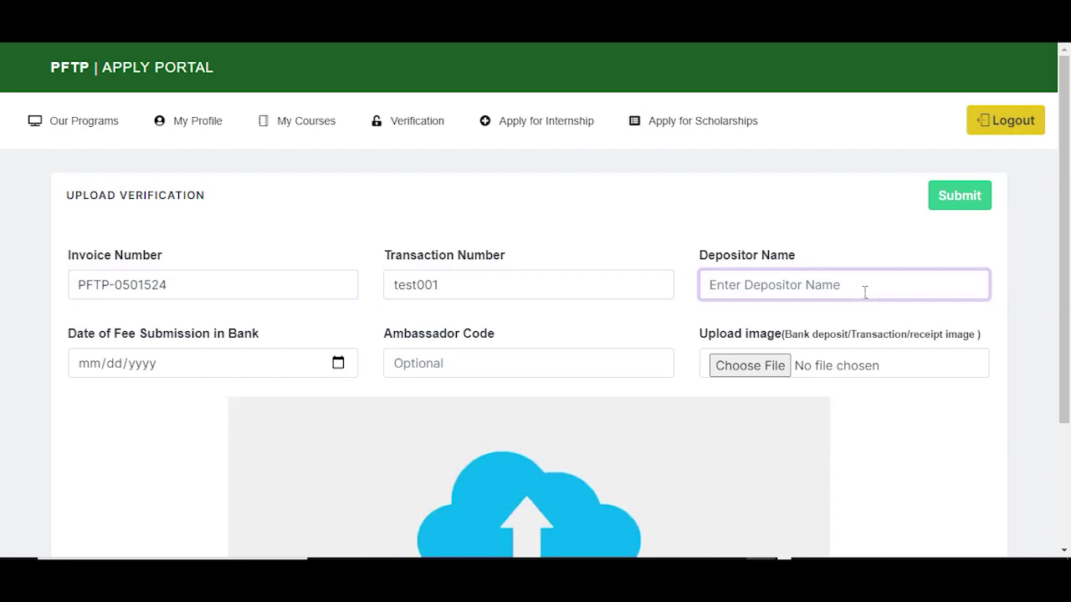
type("Old Student")
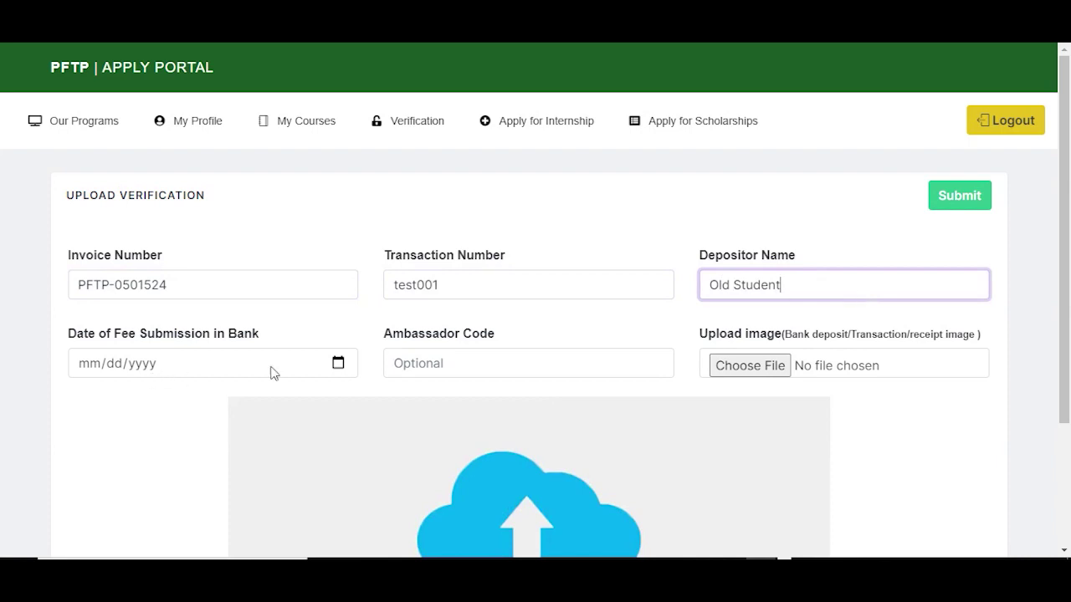
Step: Set the submission date to 13 December 2021, attach the receipt image, and submit
left_click(338, 363)
left_click(106, 247)
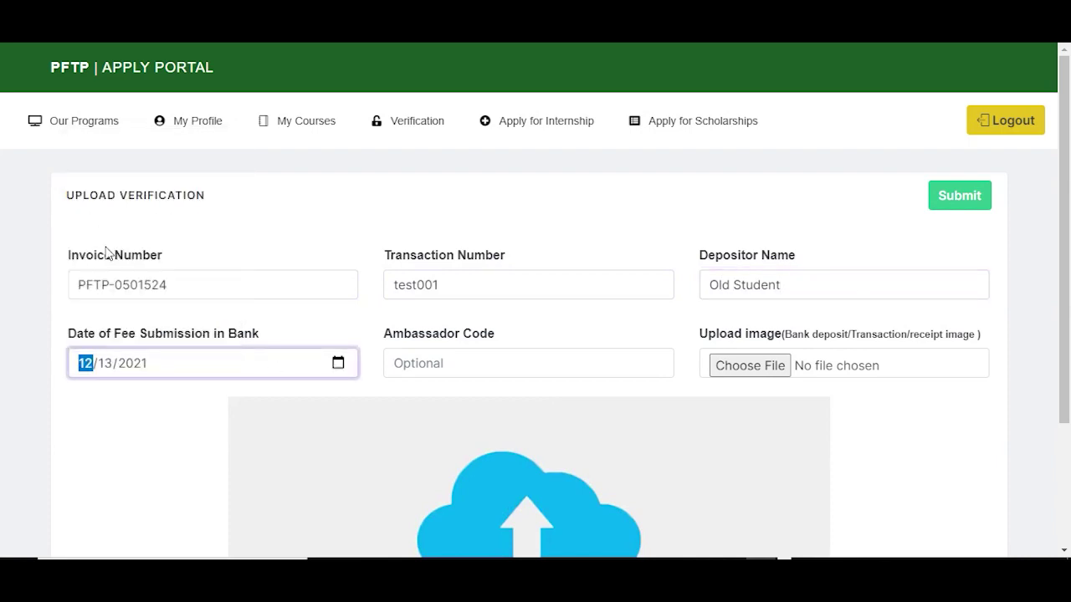
left_click(438, 380)
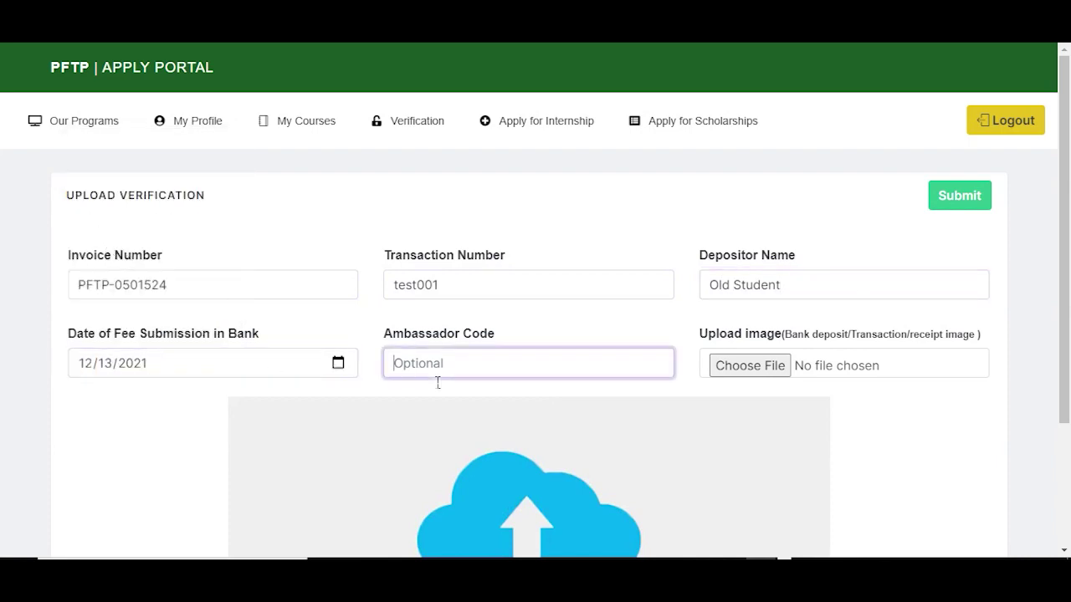
left_click(736, 374)
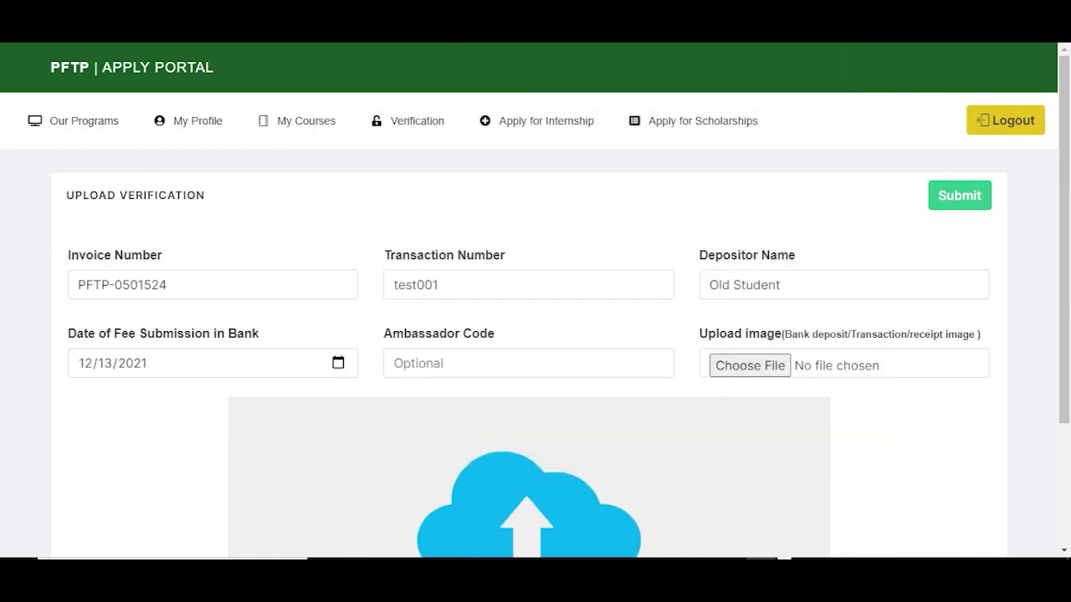
left_click(736, 366)
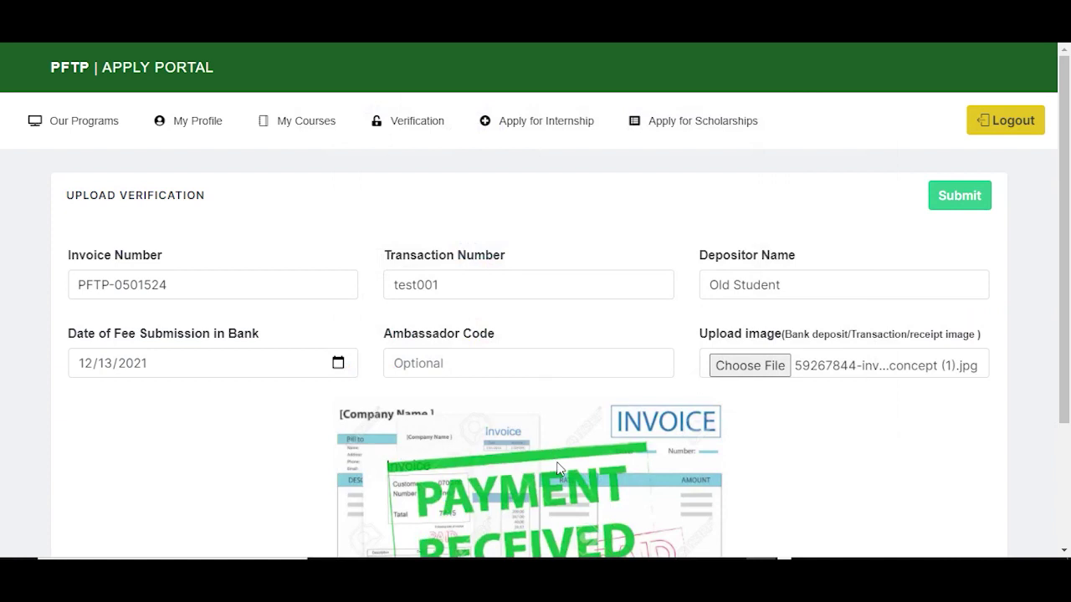
scroll(559, 467, "down", 5)
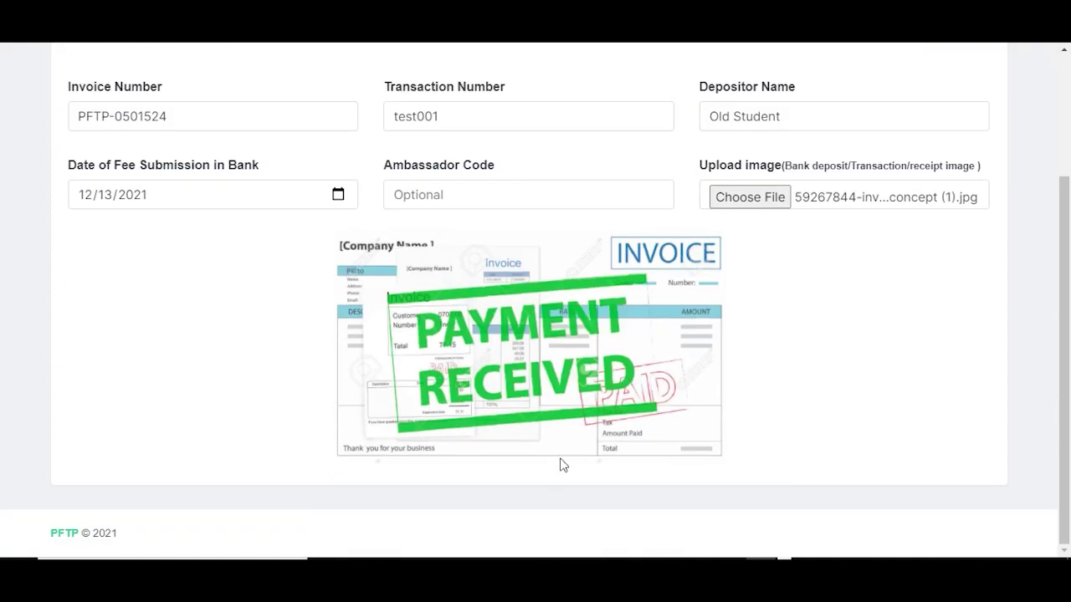
scroll(610, 426, "up", 5)
left_click(961, 195)
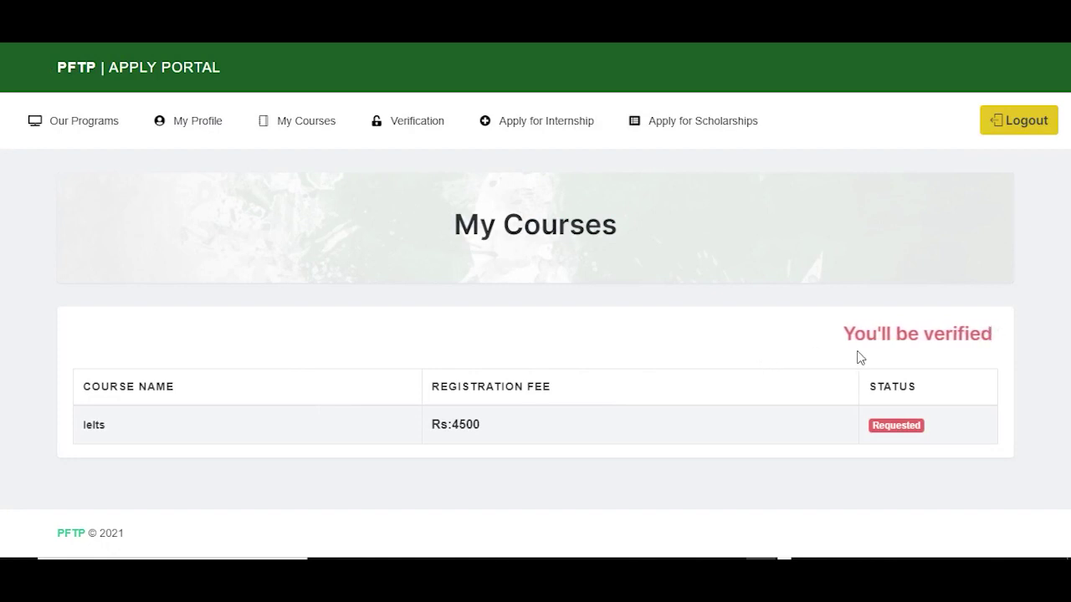
Step: Read the Requested verification notice, then log out of the student account
left_click_drag(935, 351, 999, 335)
left_click(627, 334)
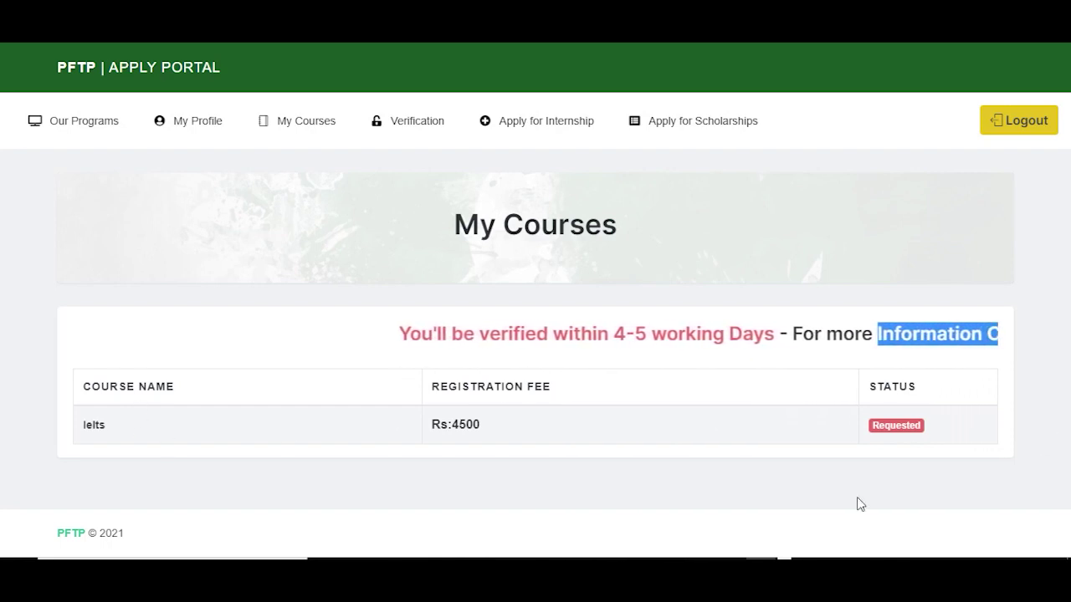
left_click(1019, 120)
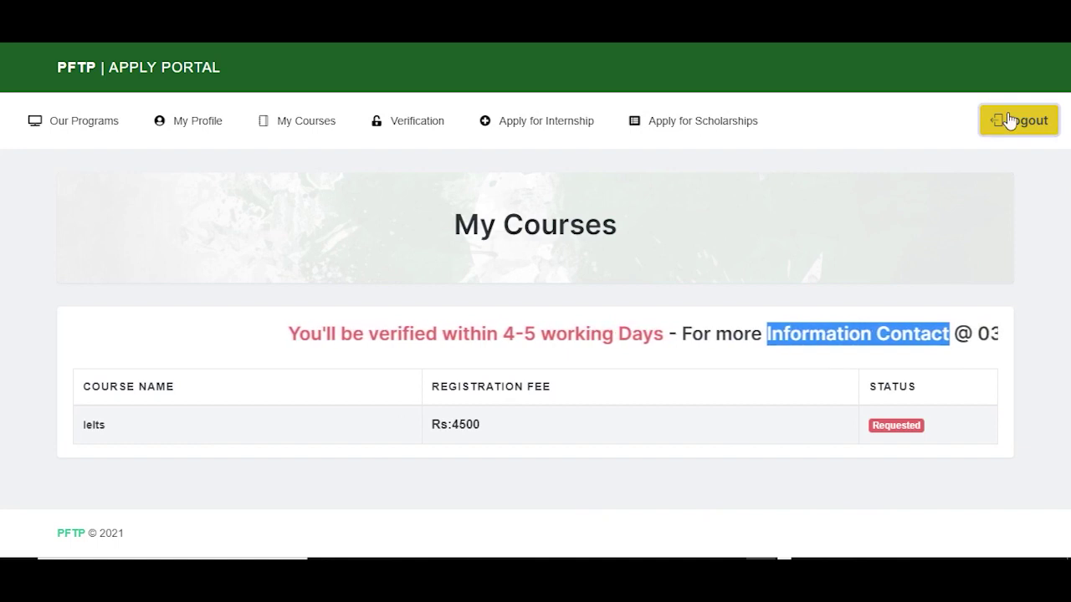